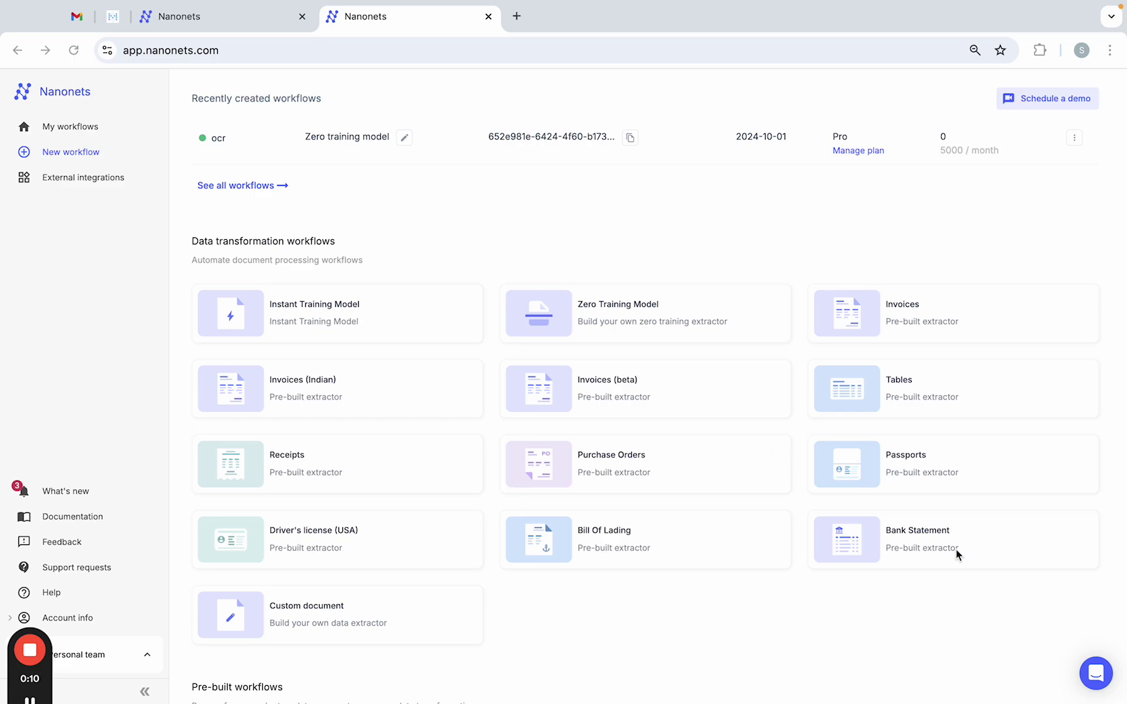
- Check the signup page's web address in its tab, then return to the workflows dashboard
{"action": "left_click", "coordinate": [253, 17]}
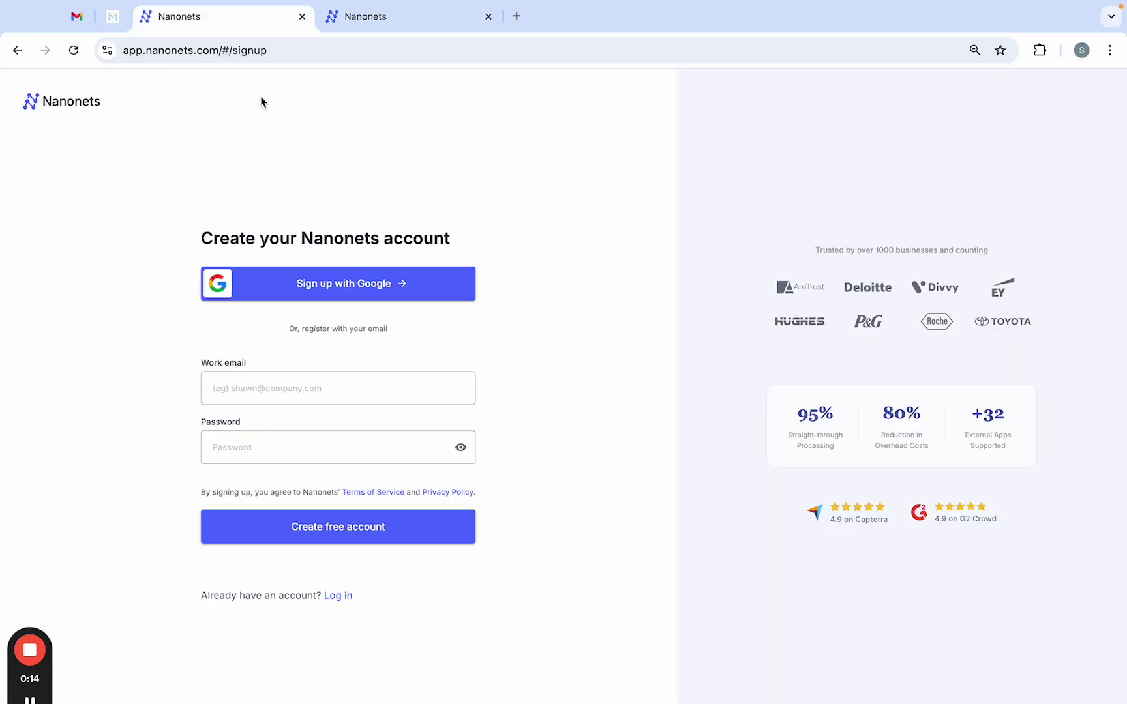
{"action": "left_click", "coordinate": [175, 50]}
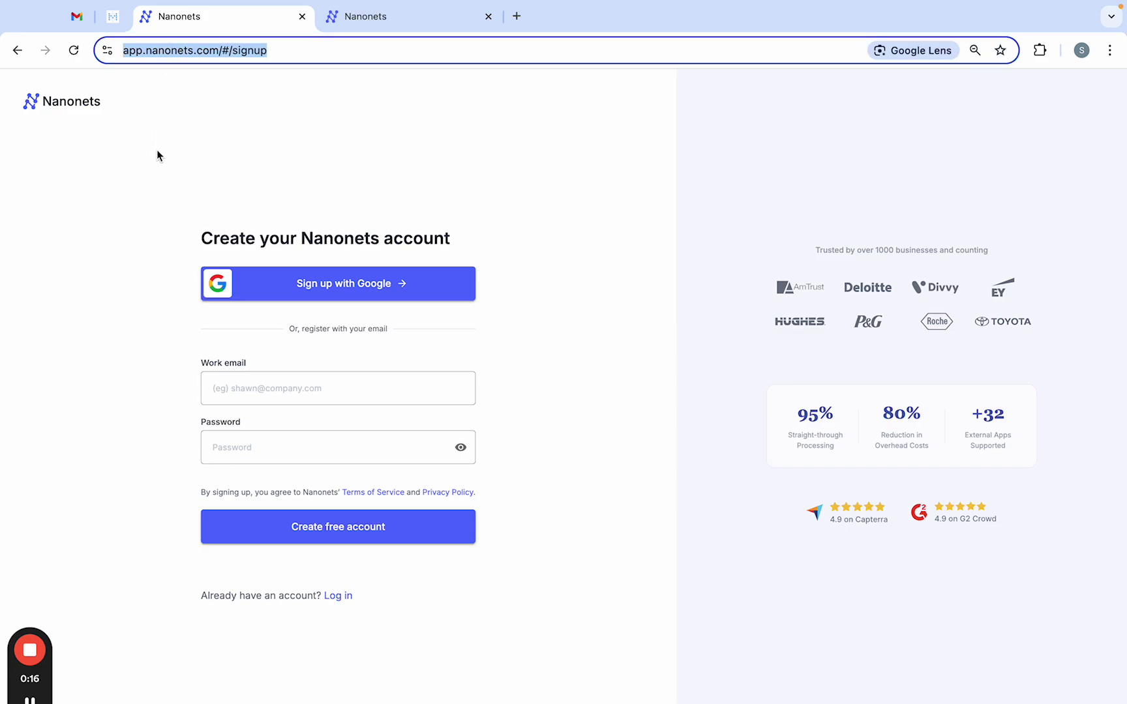
{"action": "left_click", "coordinate": [139, 208]}
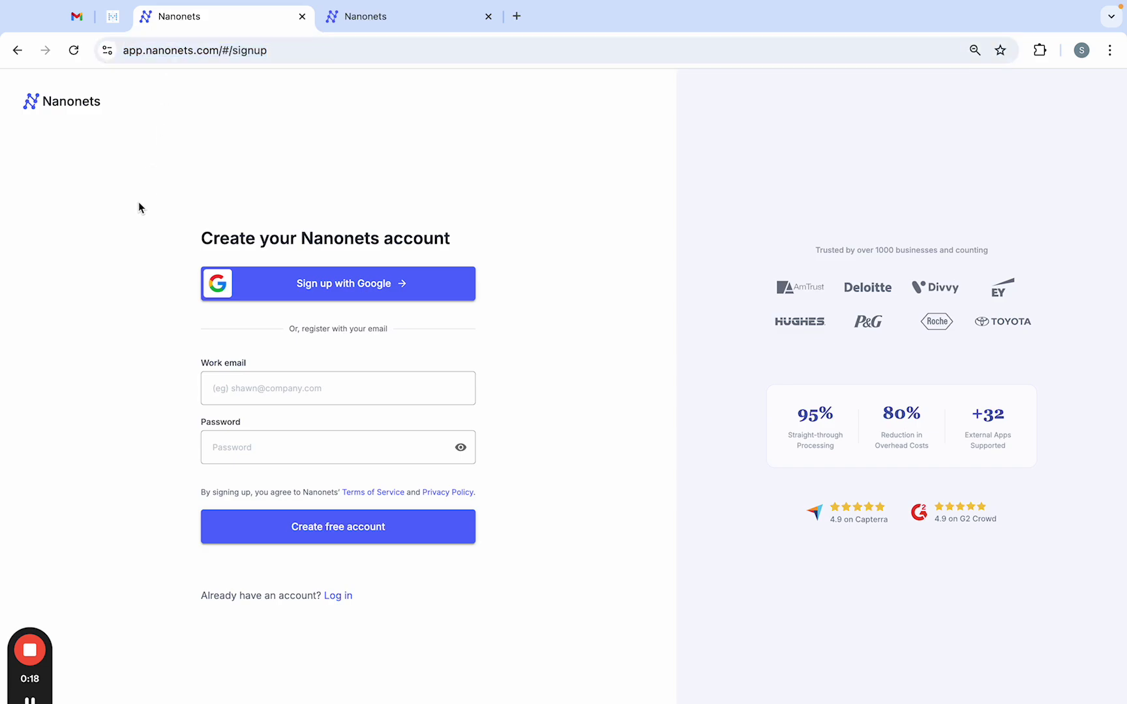
{"action": "left_click", "coordinate": [384, 23]}
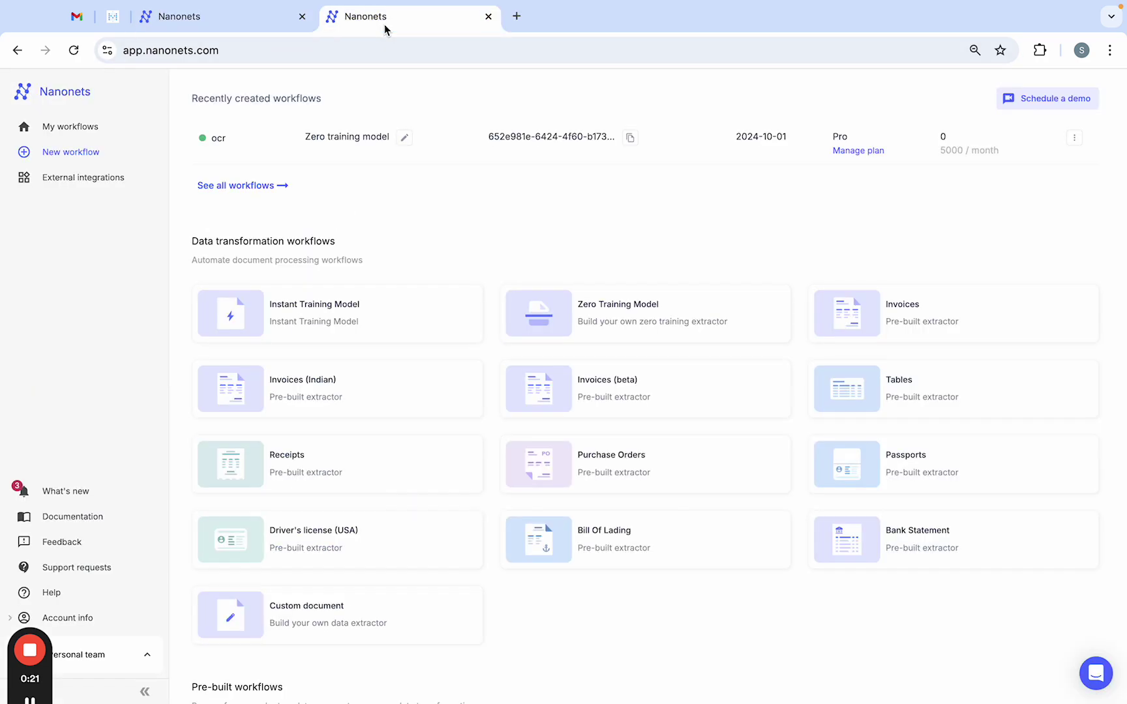
- Upload Commonweath bank statement.pdf from the computer into the Bank Statement workflow
{"action": "left_click", "coordinate": [920, 558]}
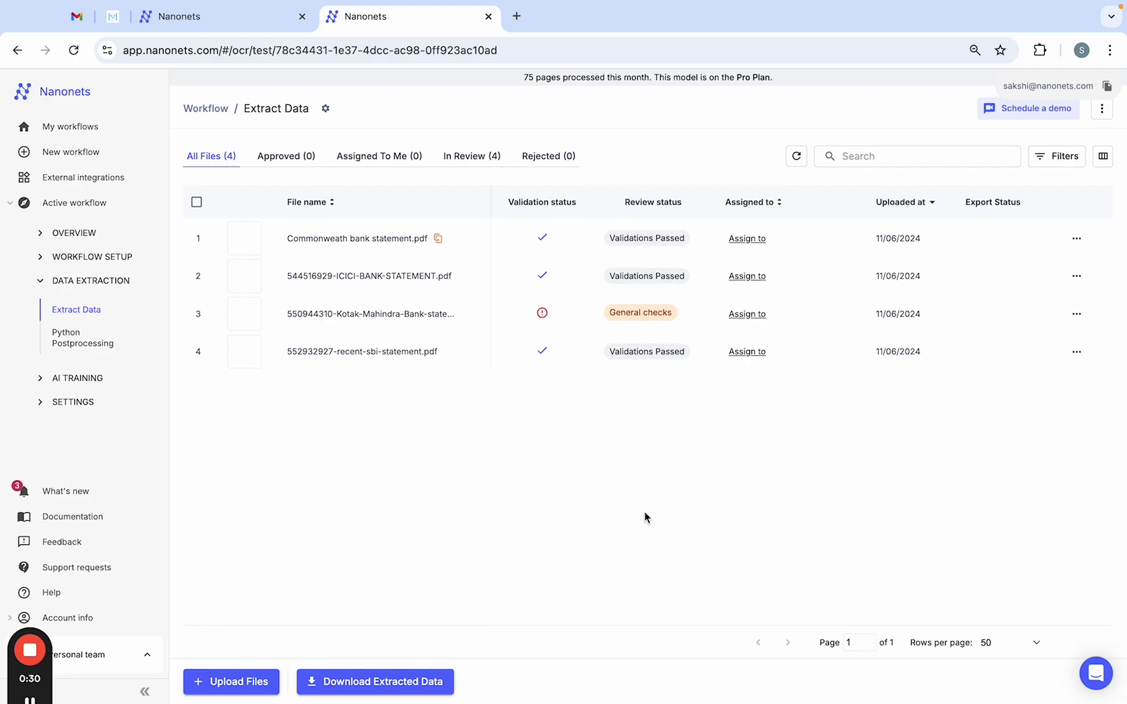
{"action": "left_click", "coordinate": [252, 681]}
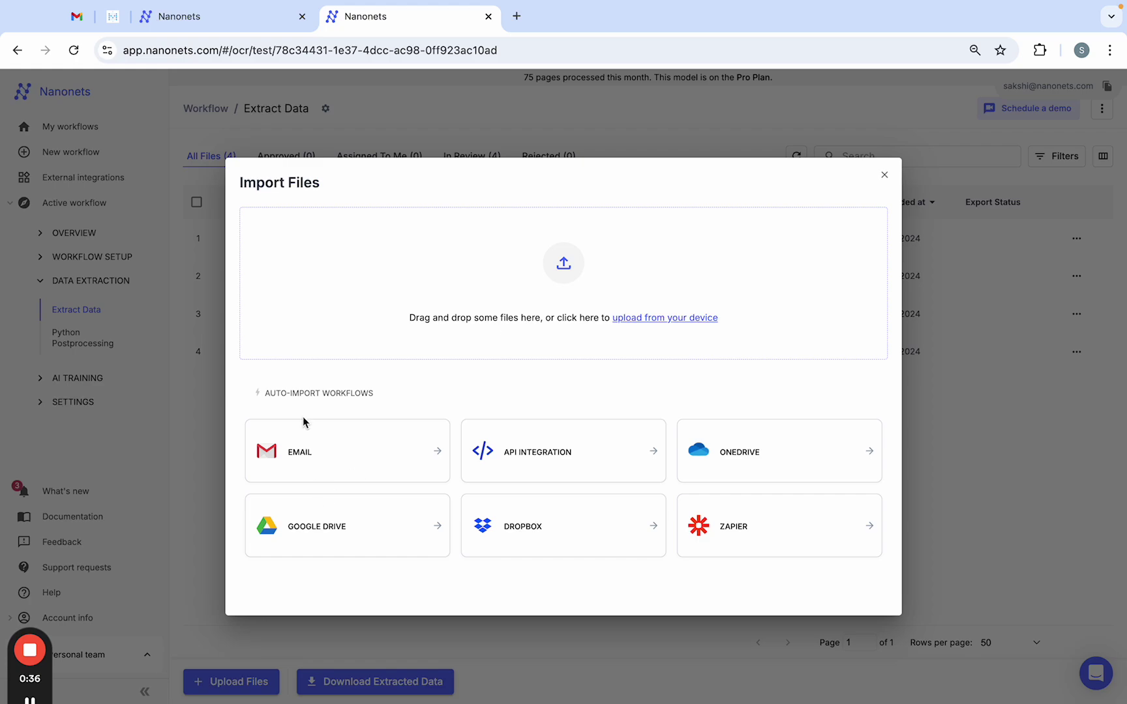
{"action": "left_click", "coordinate": [569, 279]}
{"action": "left_click", "coordinate": [358, 163]}
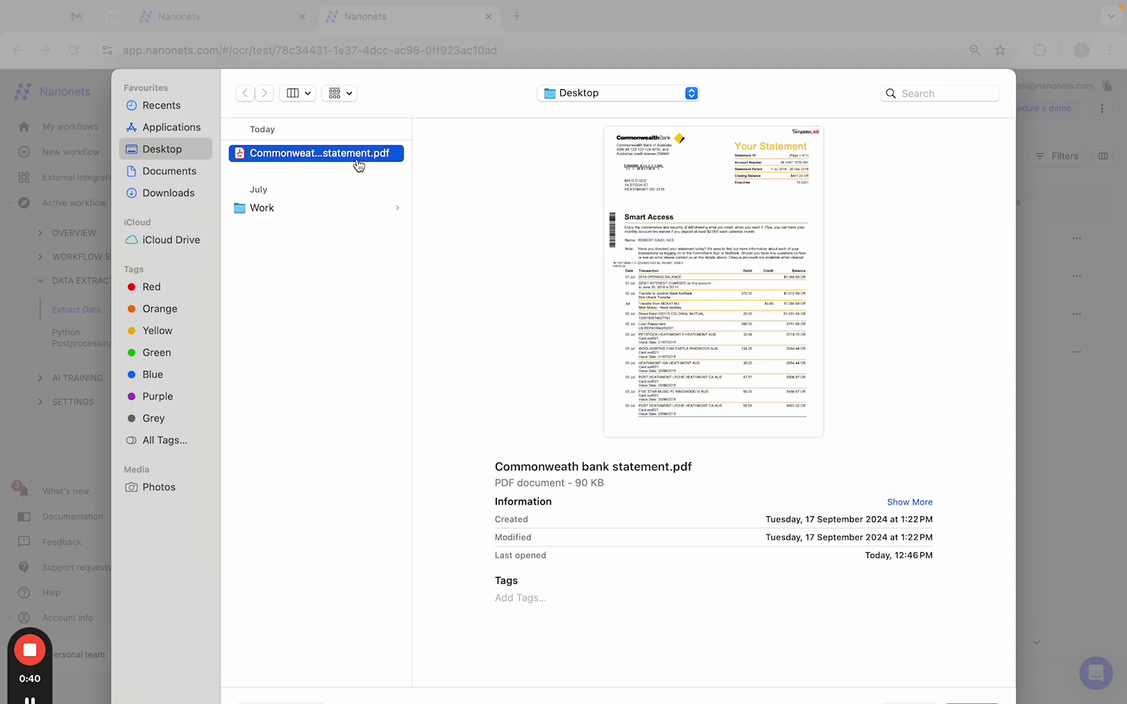
{"action": "double_click", "coordinate": [358, 165]}
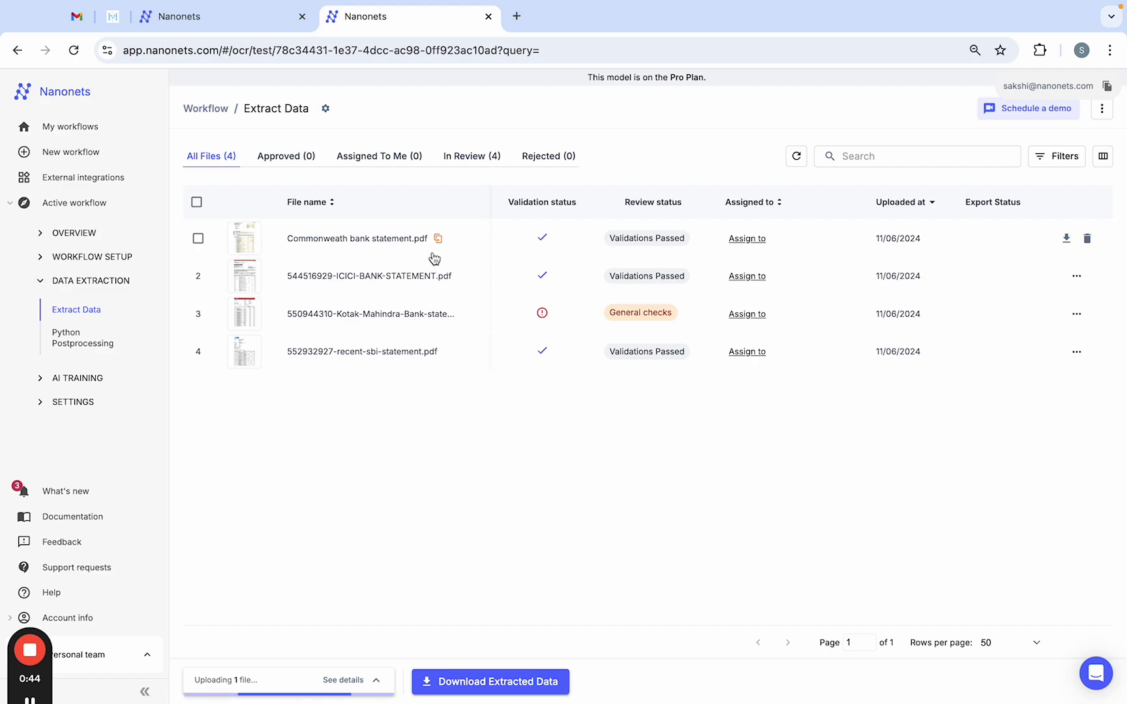
- Open the uploaded statement's review page and look through its extracted line items
{"action": "left_click", "coordinate": [318, 240]}
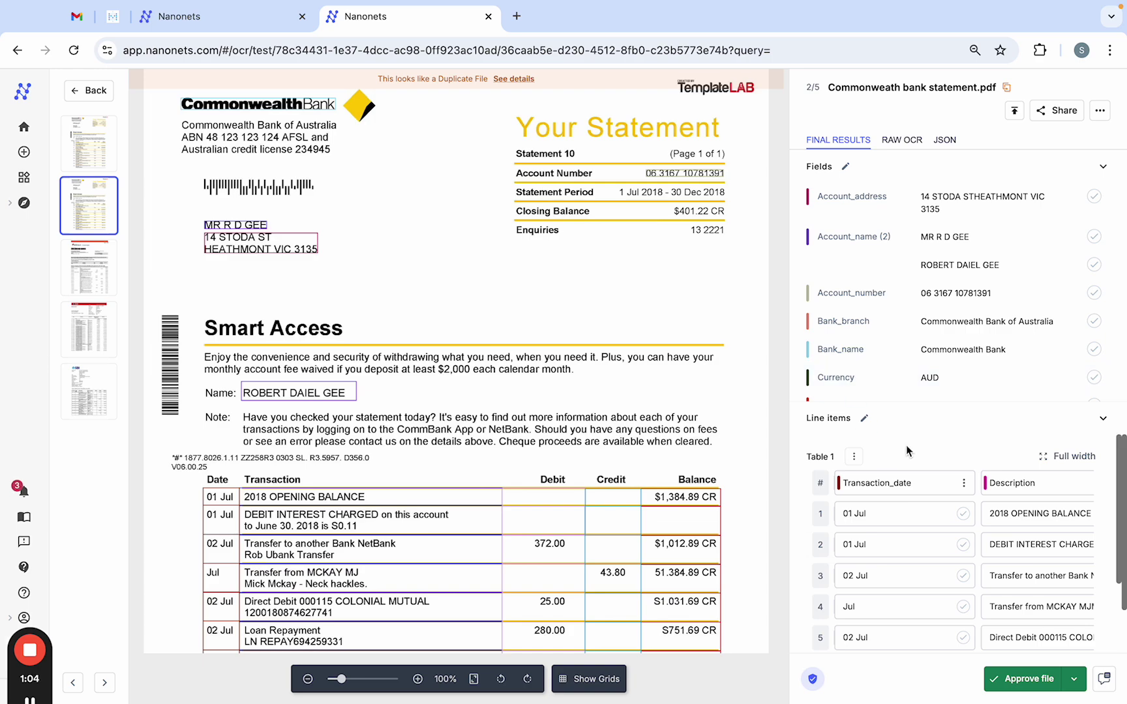
{"action": "scroll", "coordinate": [910, 443], "scroll_direction": "down", "scroll_amount": 2}
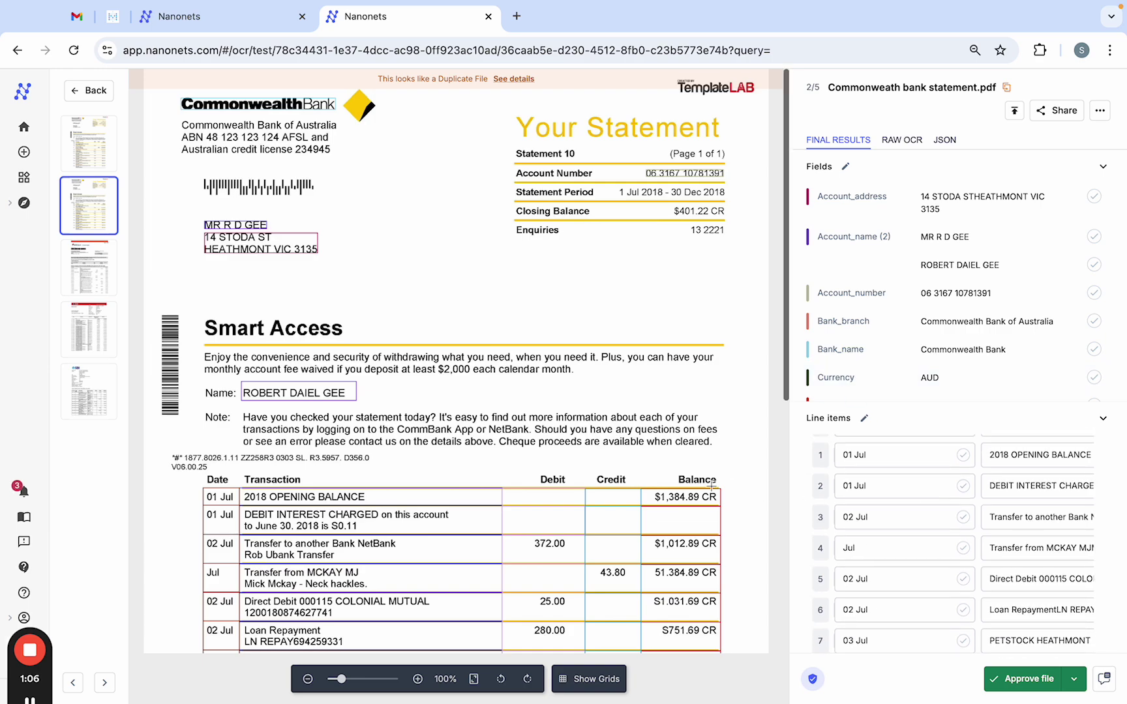
{"action": "scroll", "coordinate": [710, 486], "scroll_direction": "down", "scroll_amount": 1}
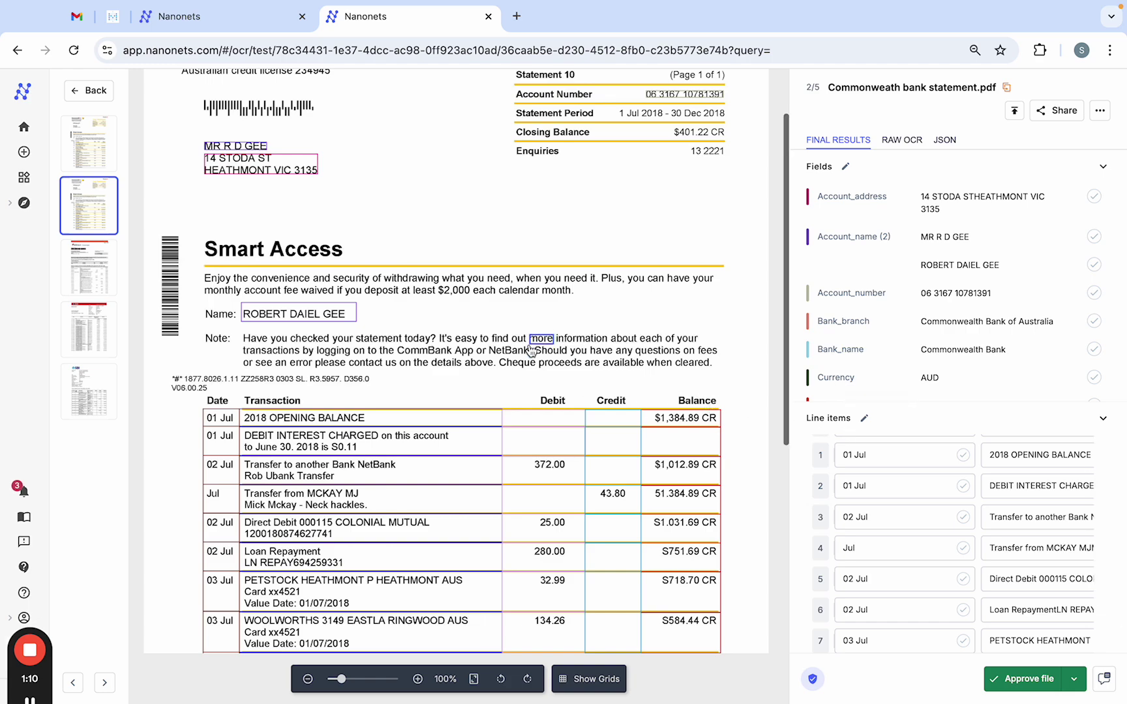
- Zoom the statement out to 84% and mark Account_address and Account_name as correct
{"action": "left_click", "coordinate": [308, 680]}
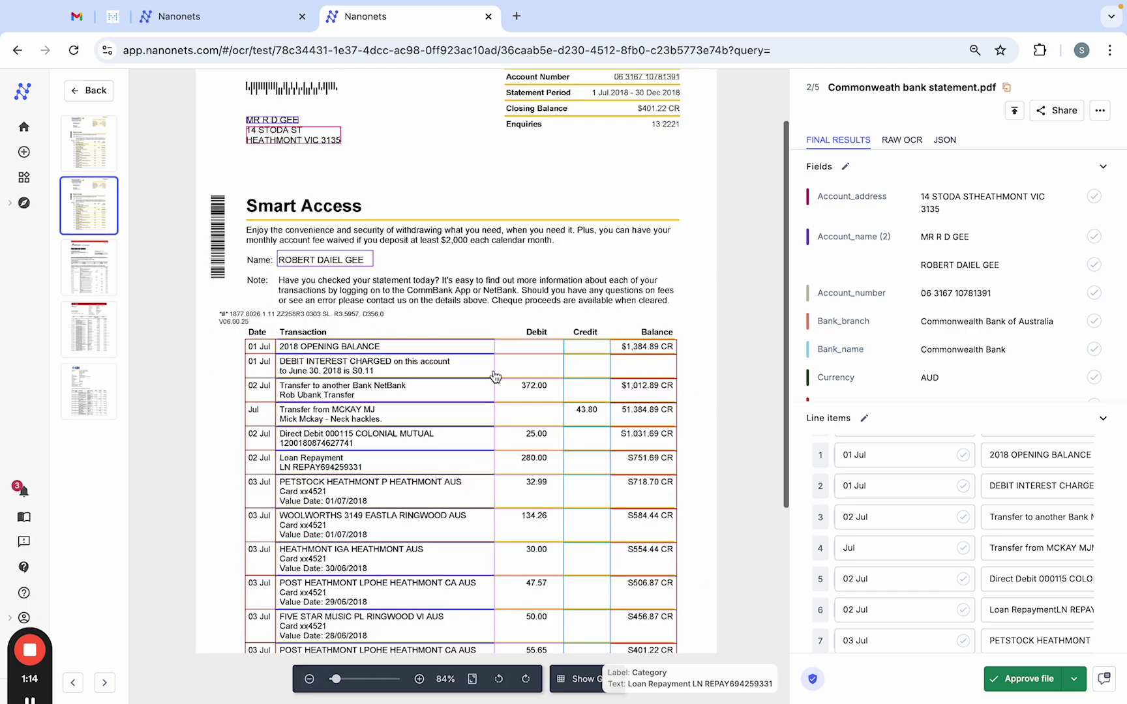
{"action": "scroll", "coordinate": [494, 376], "scroll_direction": "up", "scroll_amount": 1}
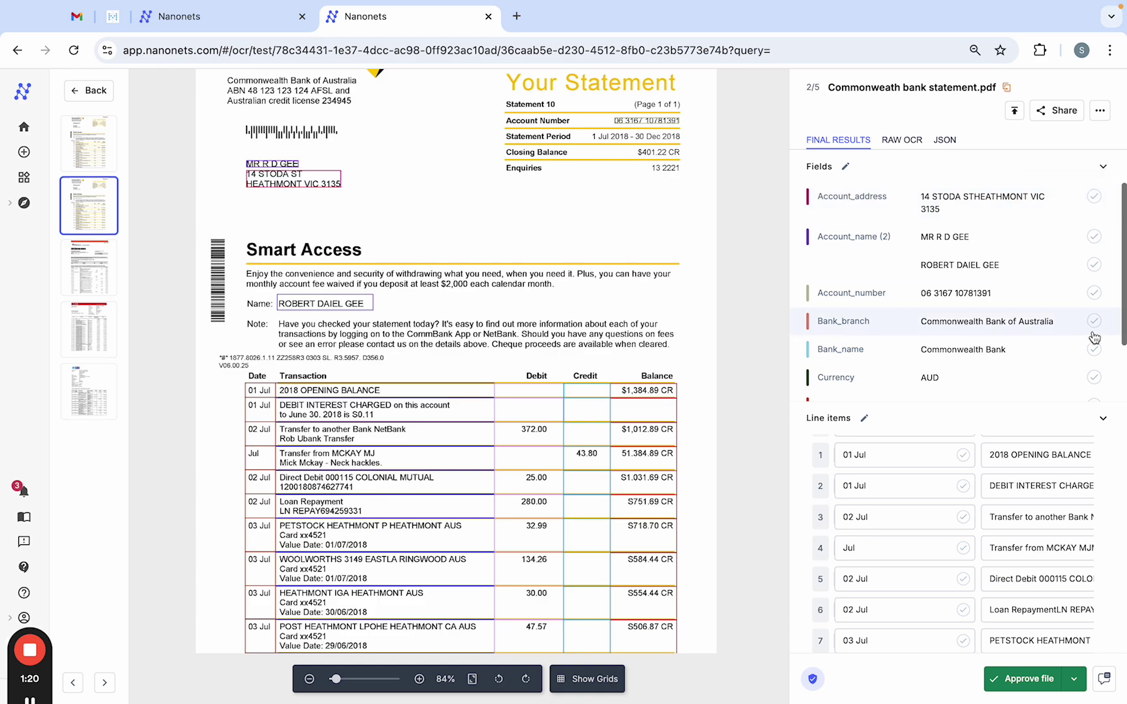
{"action": "left_click", "coordinate": [1094, 196]}
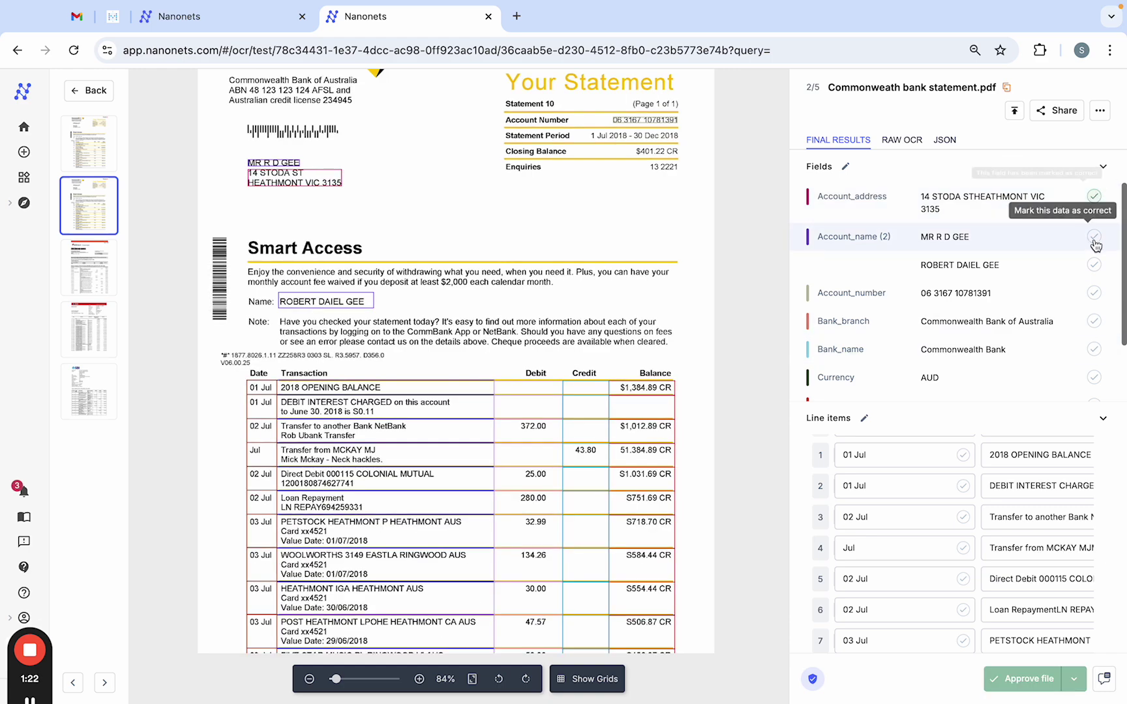
{"action": "left_click", "coordinate": [1093, 236]}
{"action": "left_click", "coordinate": [1099, 111]}
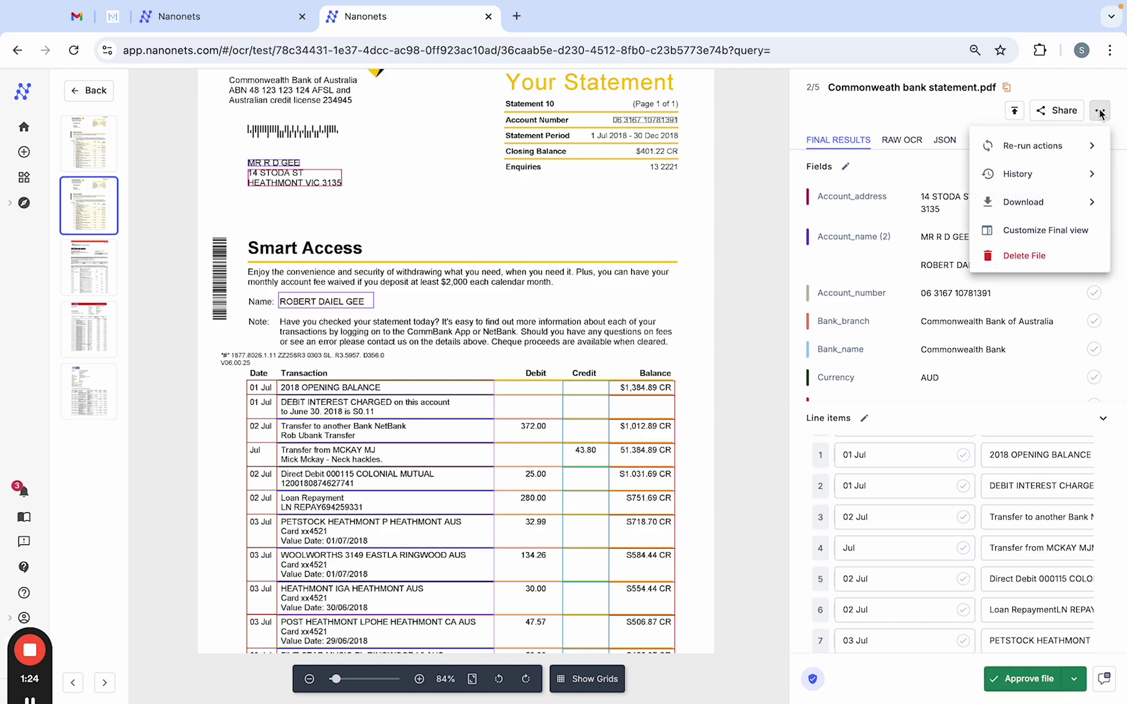
{"action": "mouse_move", "coordinate": [1046, 210]}
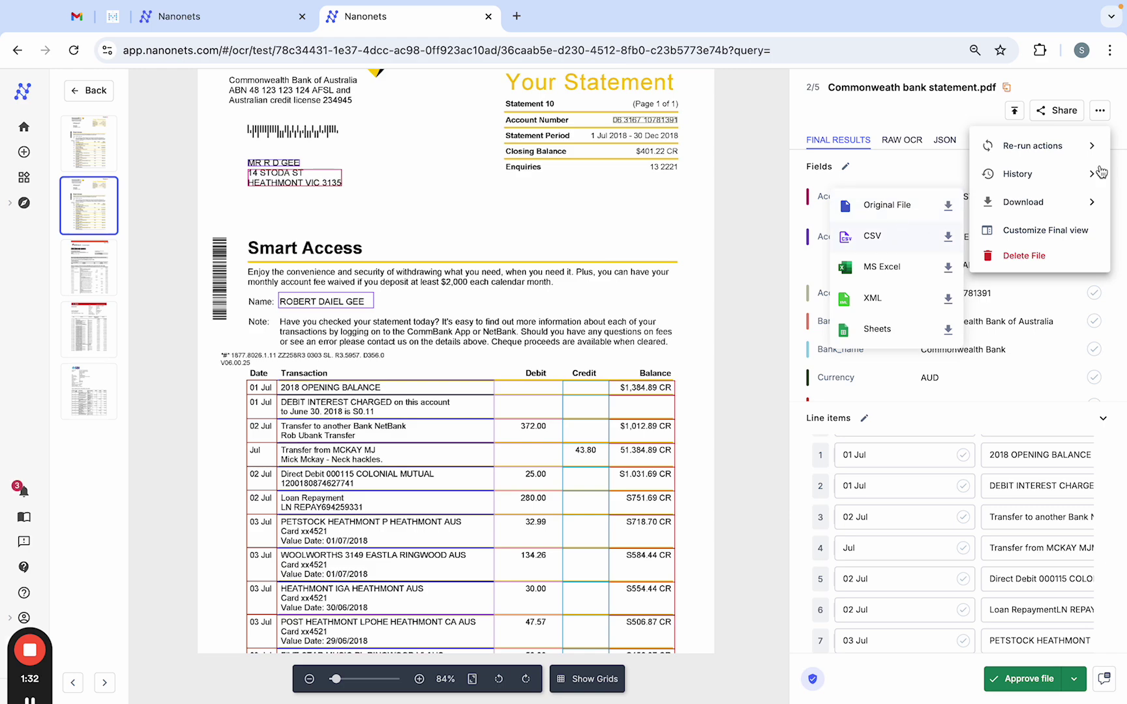
{"action": "left_click", "coordinate": [1100, 111]}
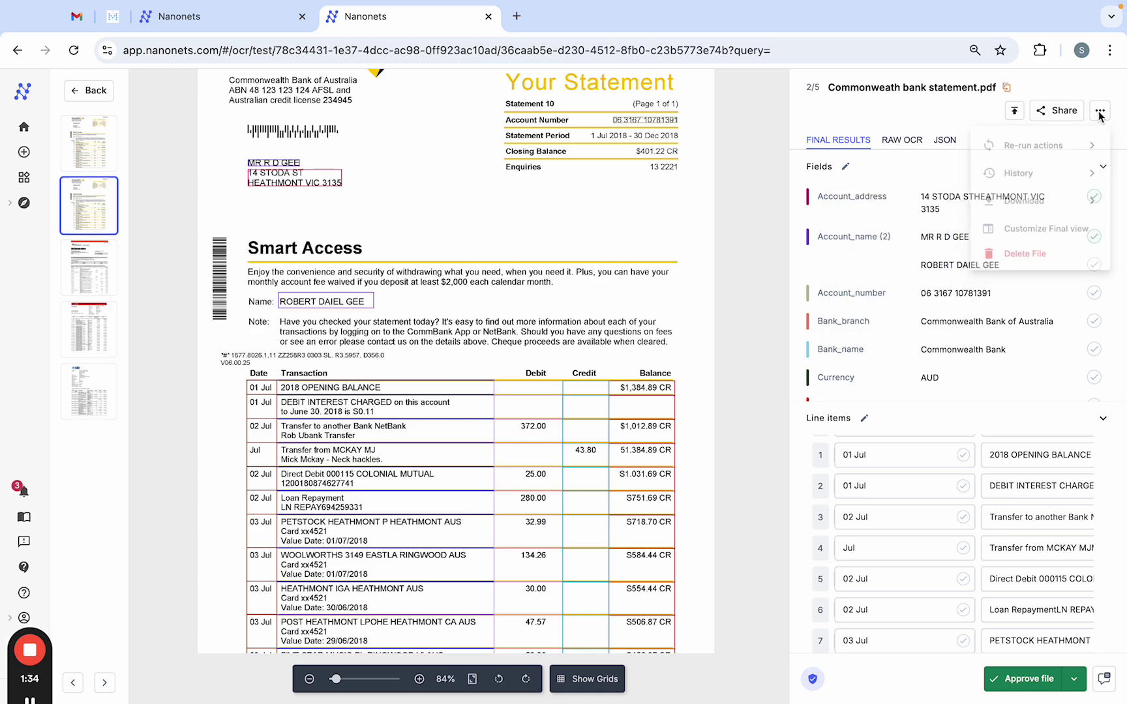
{"action": "left_click", "coordinate": [1063, 110]}
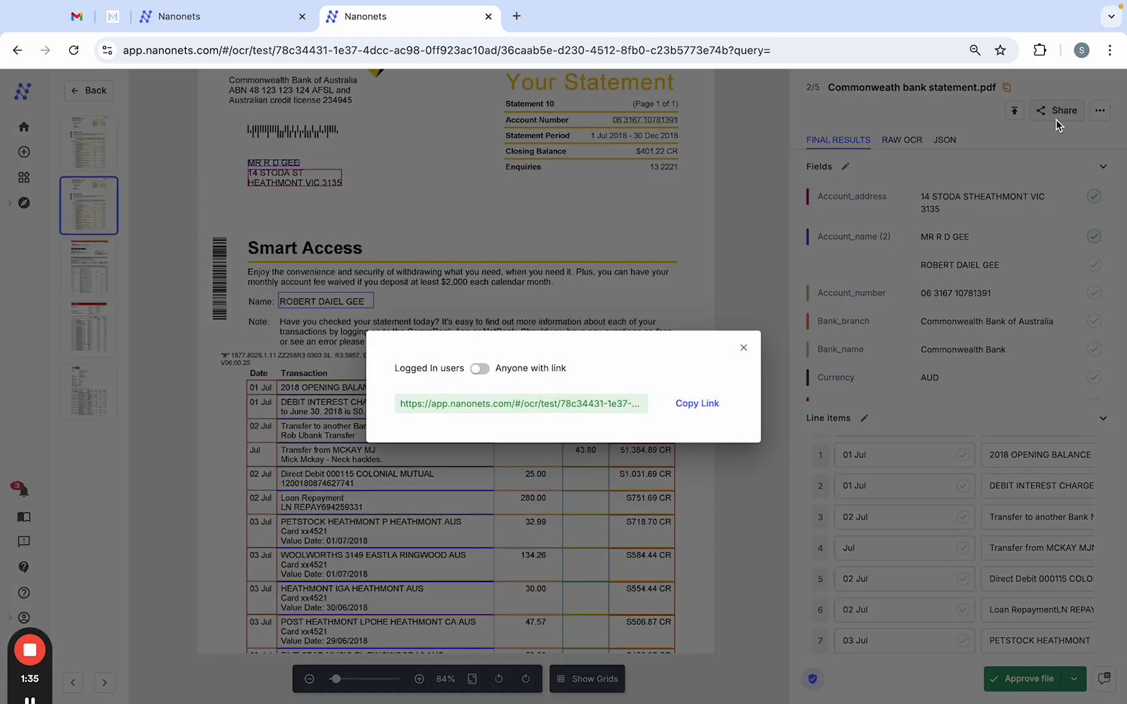
{"action": "left_click", "coordinate": [743, 349]}
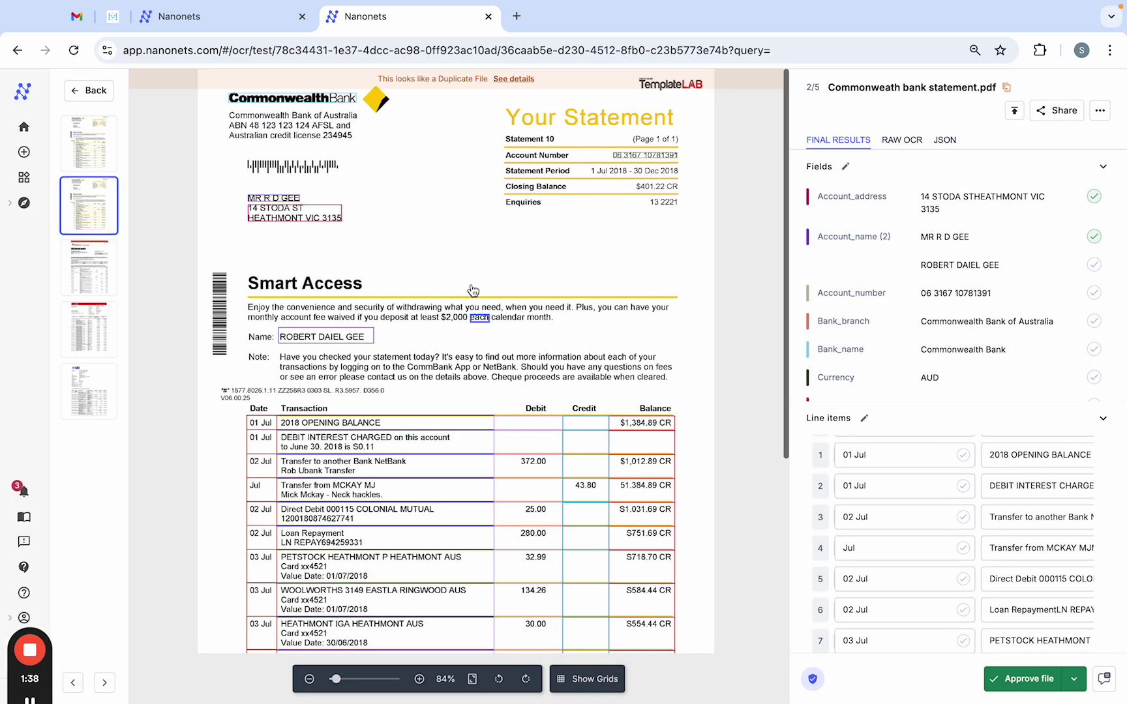
{"action": "scroll", "coordinate": [473, 290], "scroll_direction": "down", "scroll_amount": 1}
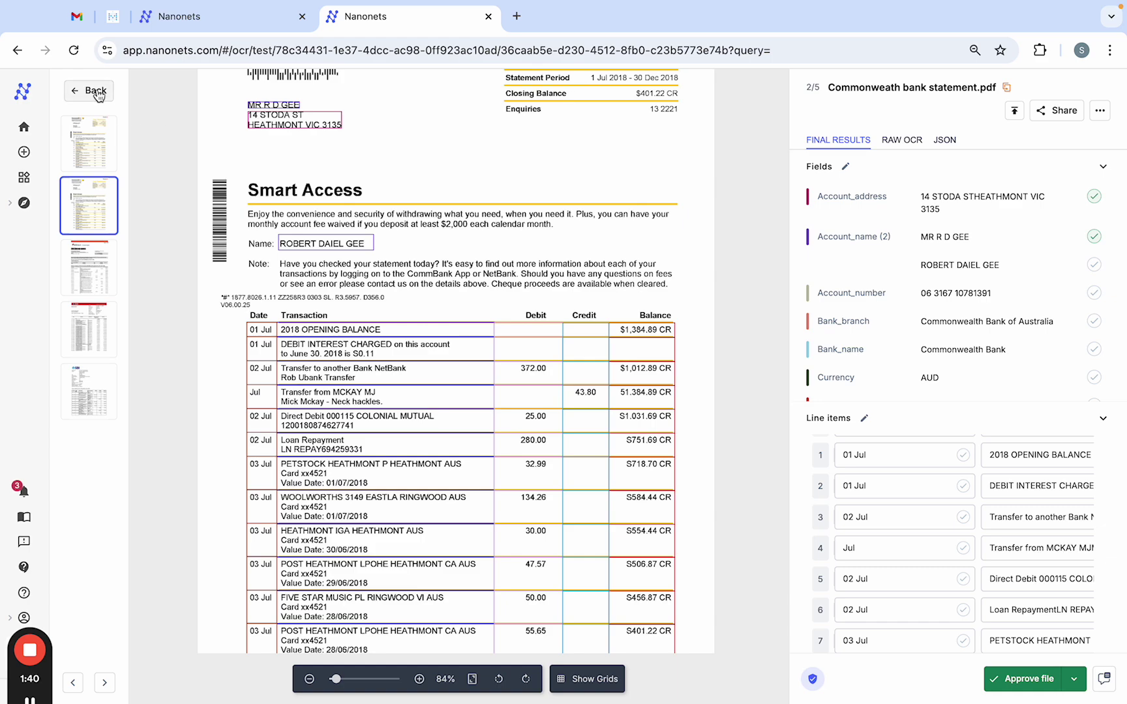
- Go from the workflow's file list to the Workflow Setup section
{"action": "left_click", "coordinate": [95, 91]}
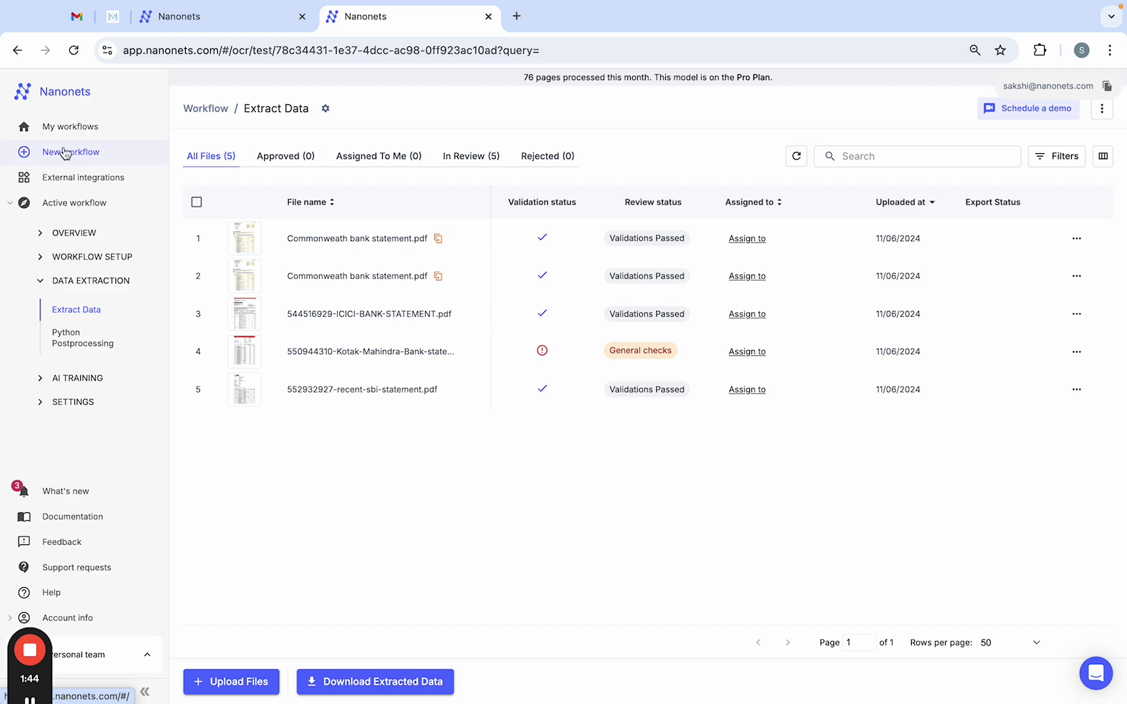
{"action": "left_click", "coordinate": [70, 259]}
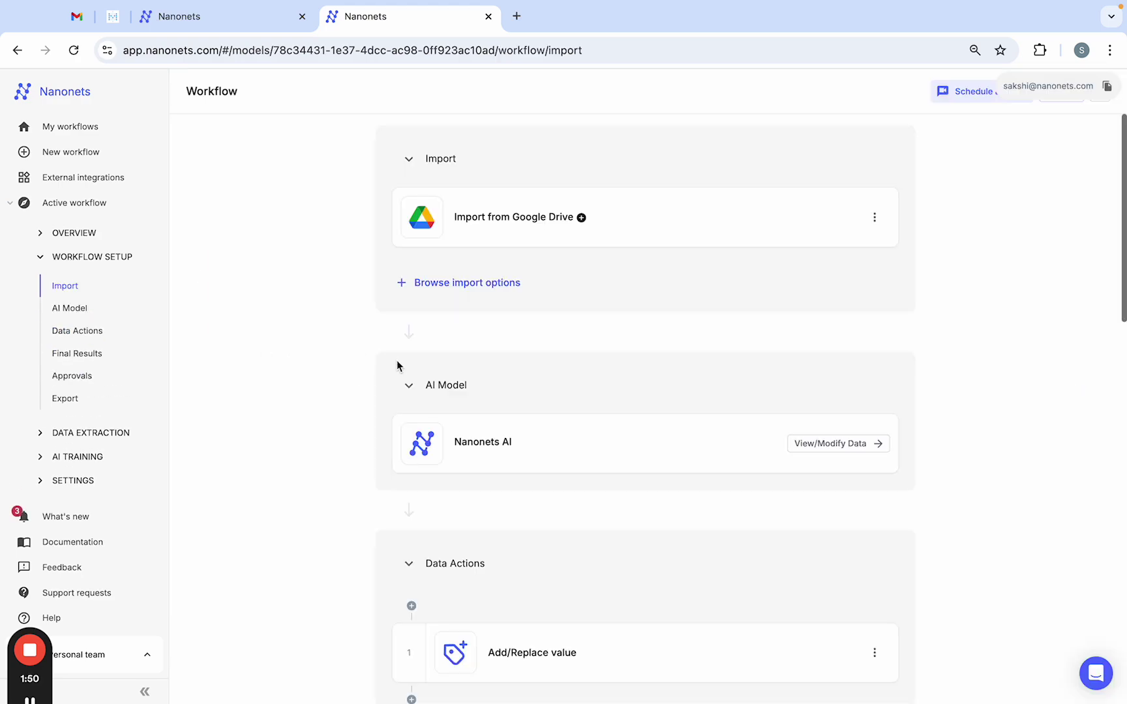
{"action": "scroll", "coordinate": [799, 355], "scroll_direction": "down", "scroll_amount": 3}
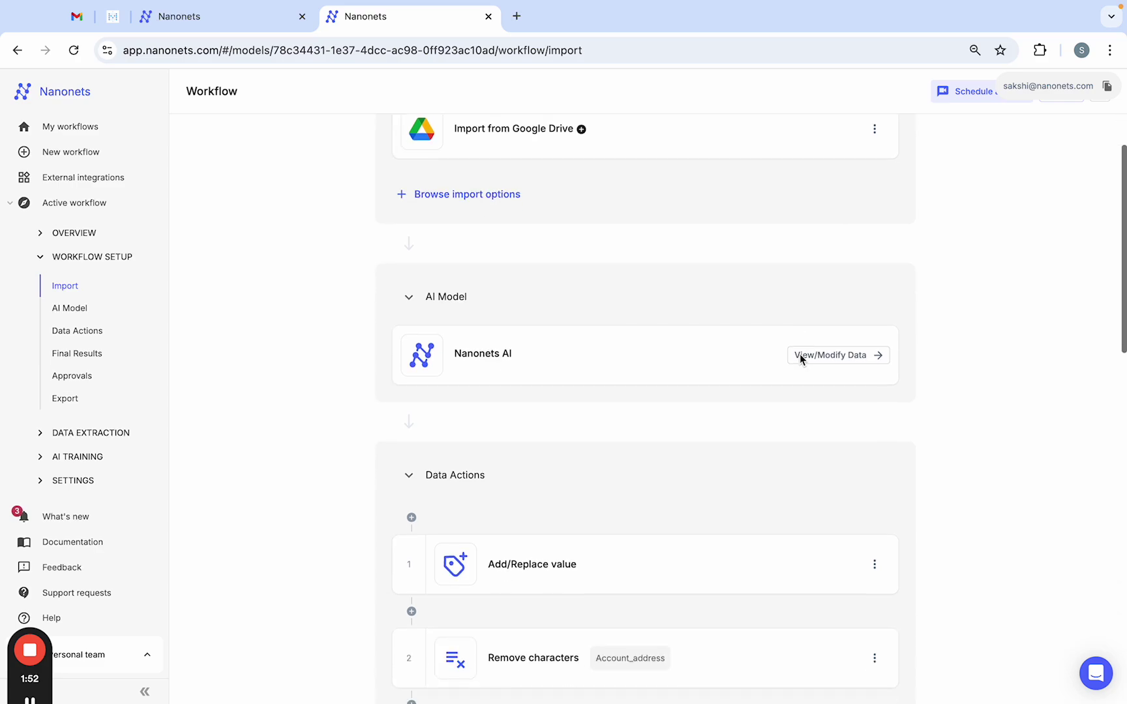
{"action": "scroll", "coordinate": [799, 355], "scroll_direction": "up", "scroll_amount": 2}
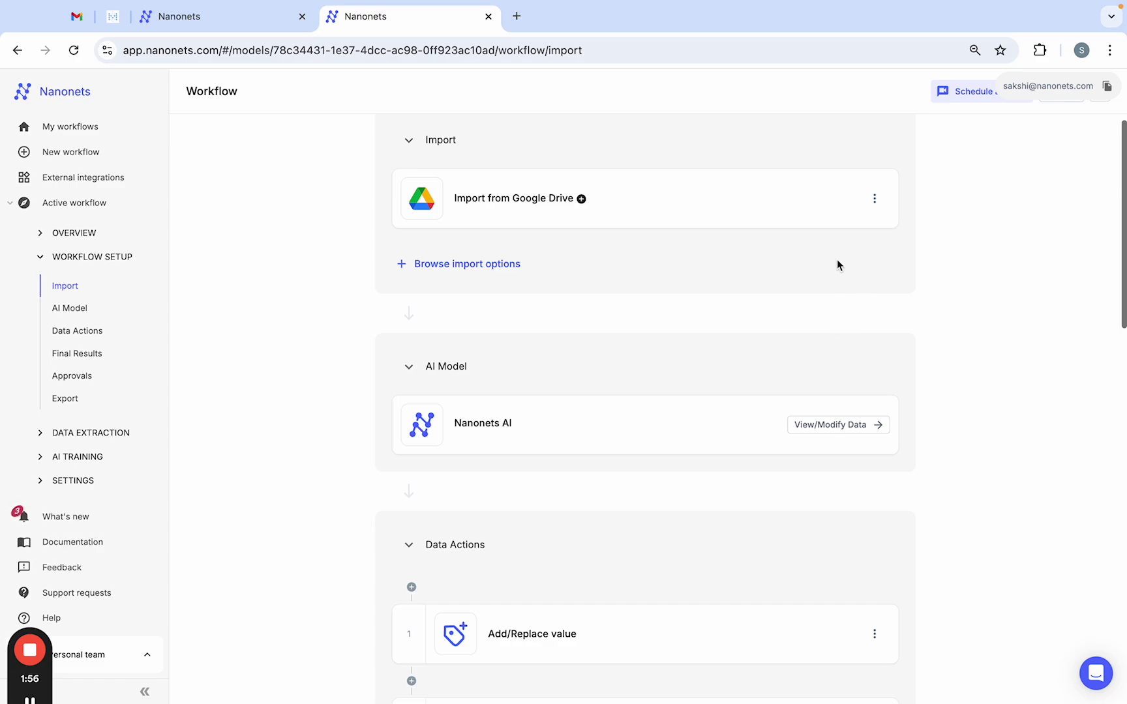
- Review the available import sources, close the list, and move down to Data Actions
{"action": "left_click", "coordinate": [508, 264]}
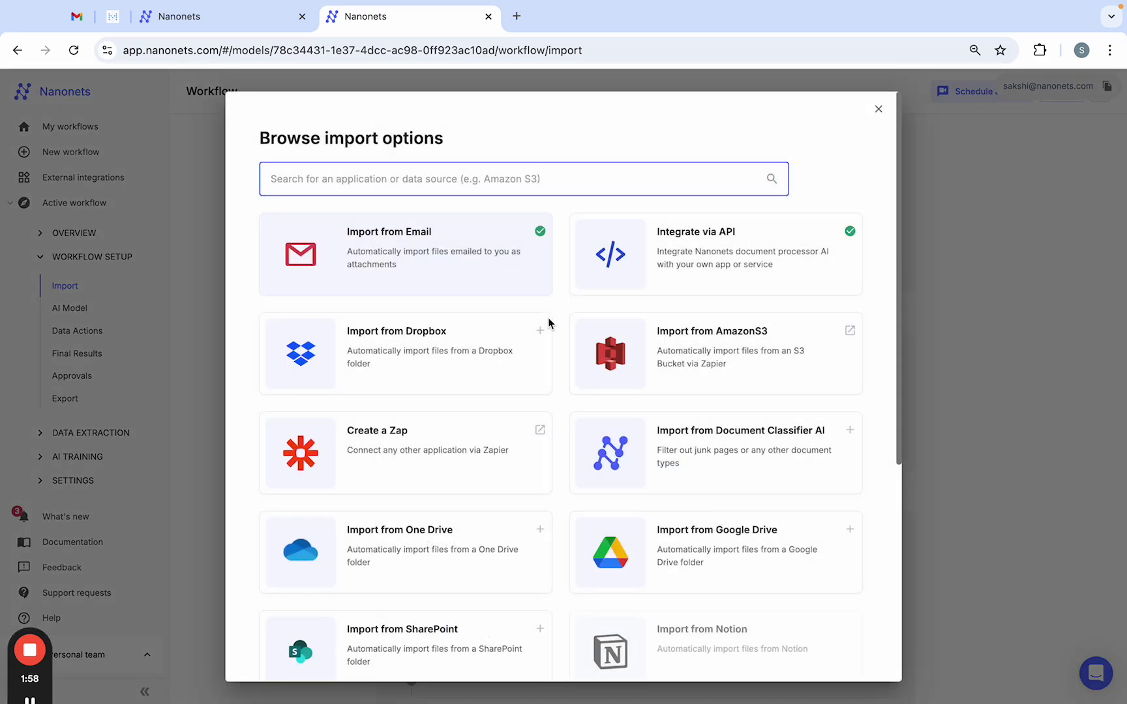
{"action": "scroll", "coordinate": [564, 375], "scroll_direction": "down", "scroll_amount": 2}
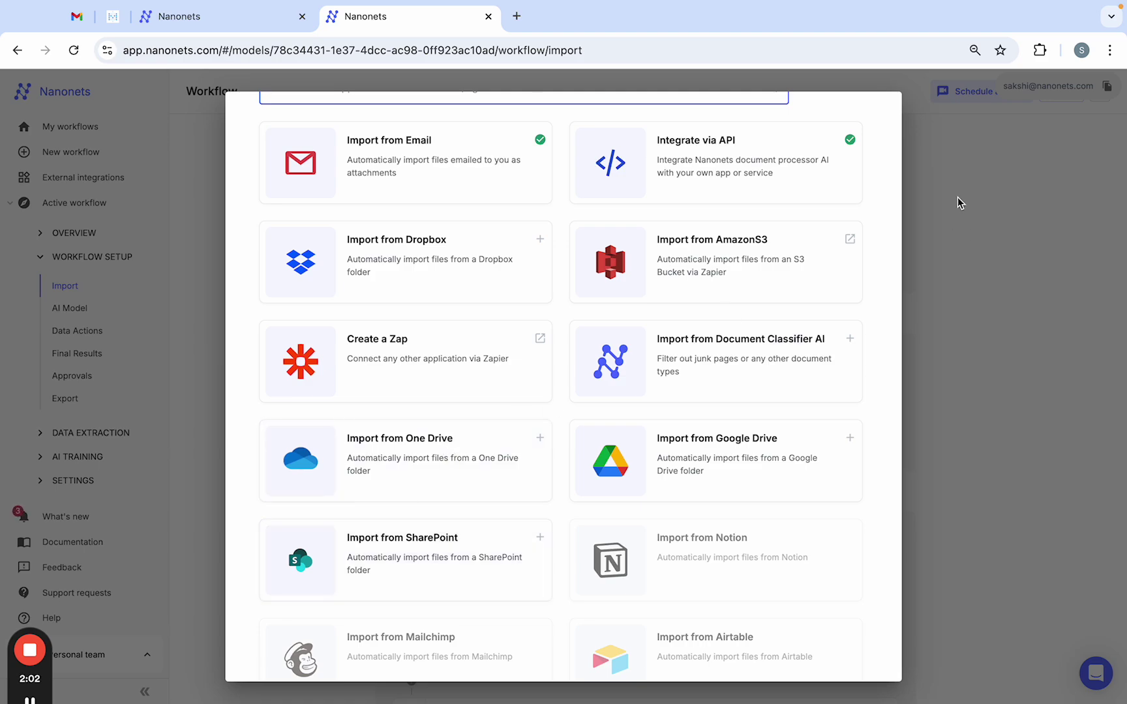
{"action": "scroll", "coordinate": [830, 219], "scroll_direction": "up", "scroll_amount": 2}
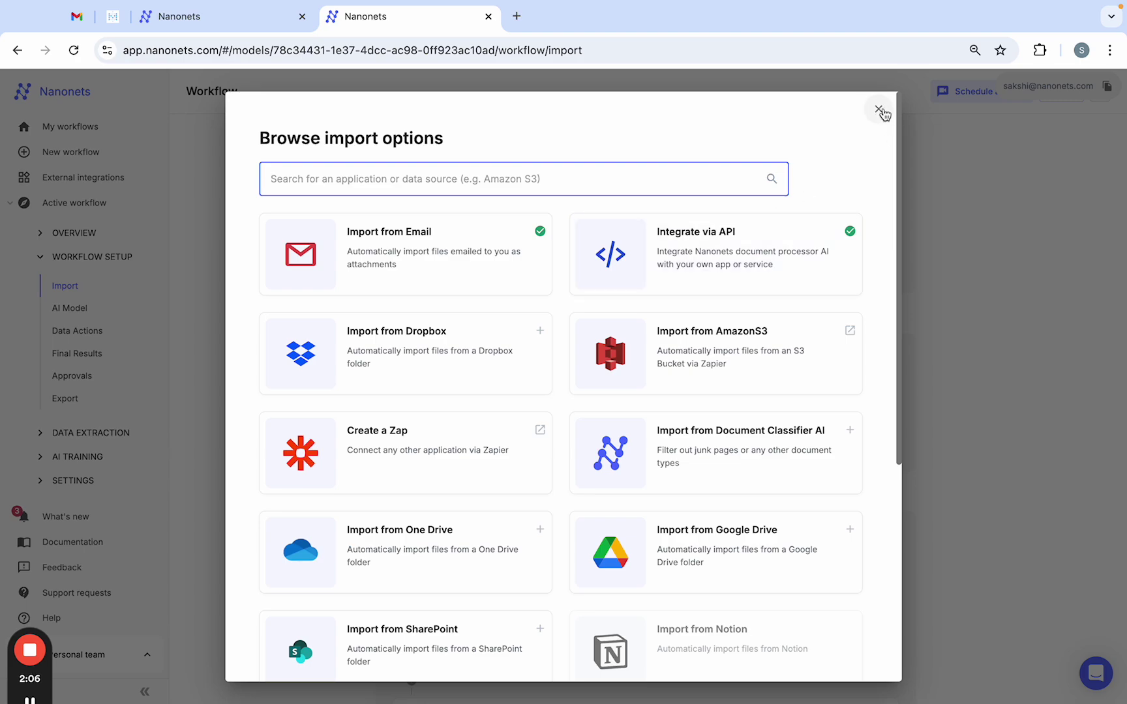
{"action": "left_click", "coordinate": [881, 111]}
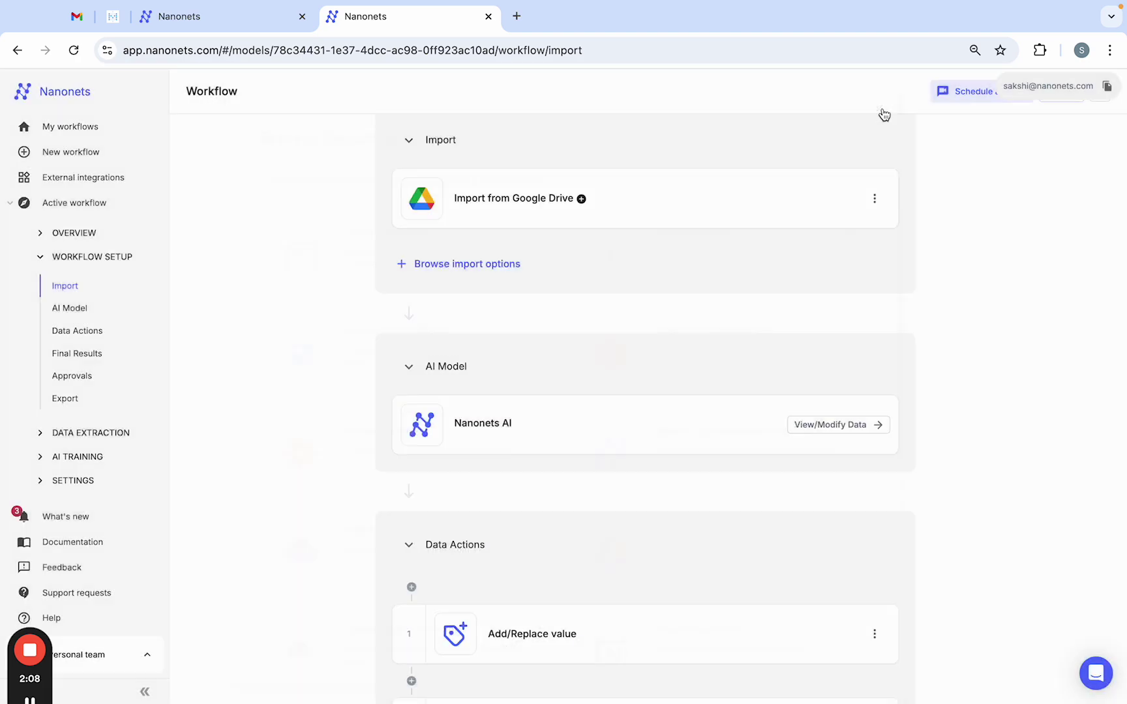
{"action": "scroll", "coordinate": [759, 425], "scroll_direction": "down", "scroll_amount": 3}
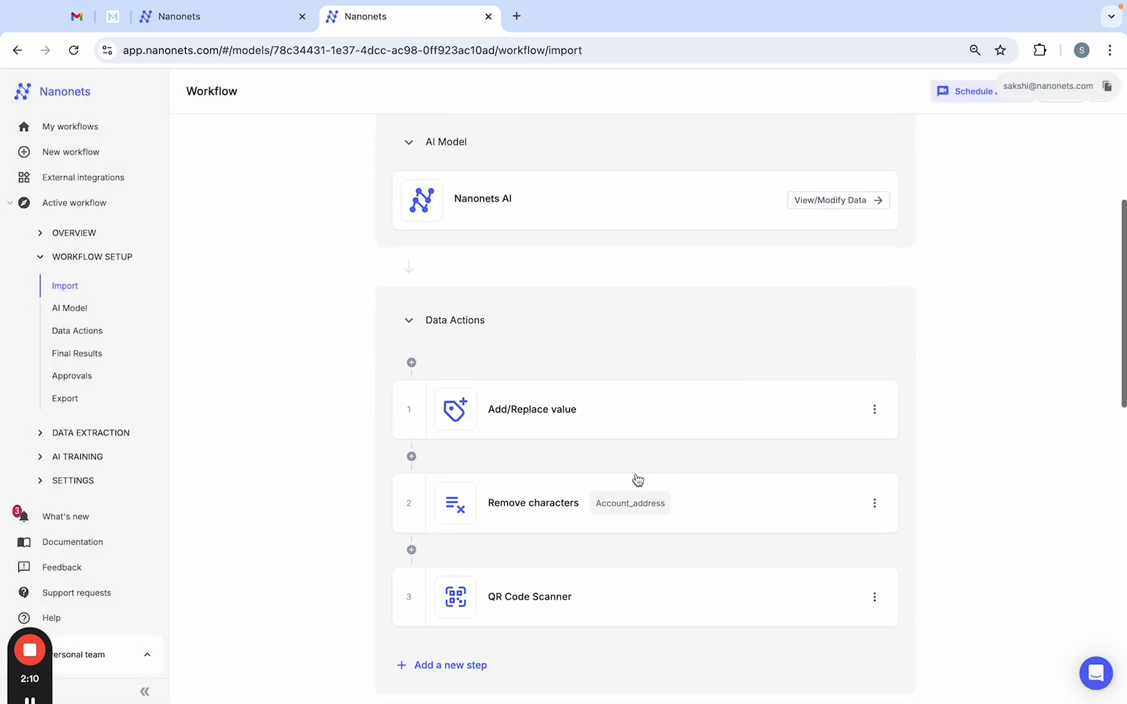
{"action": "scroll", "coordinate": [638, 479], "scroll_direction": "down", "scroll_amount": 1}
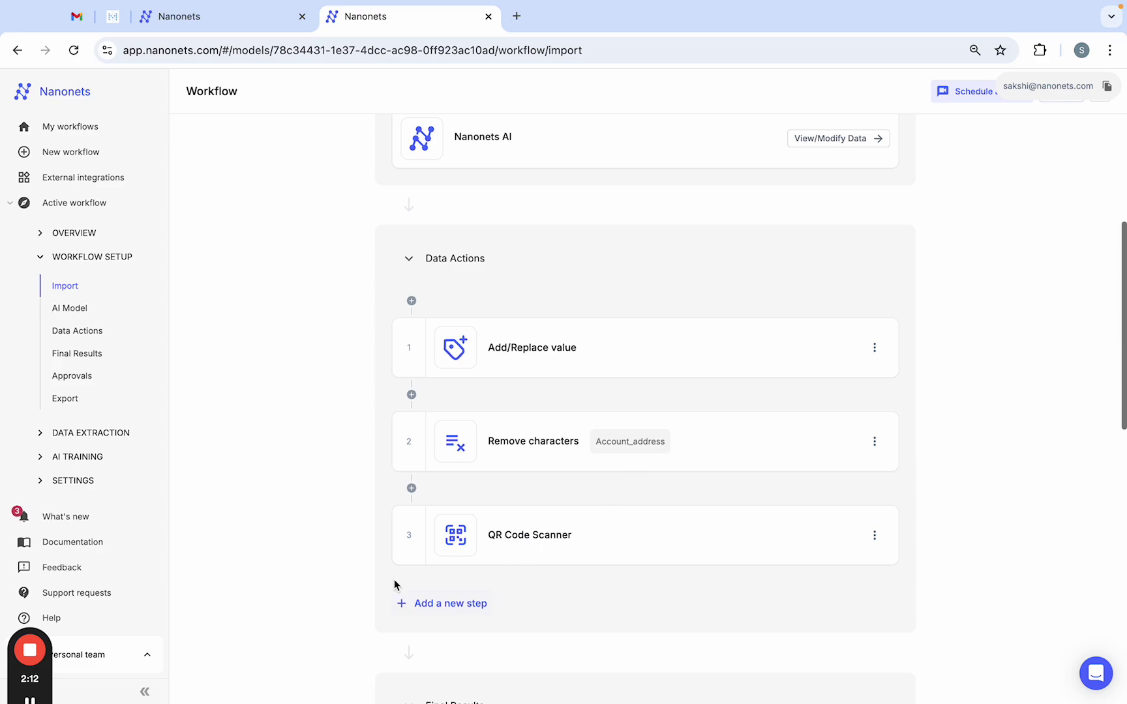
{"action": "left_click", "coordinate": [429, 603]}
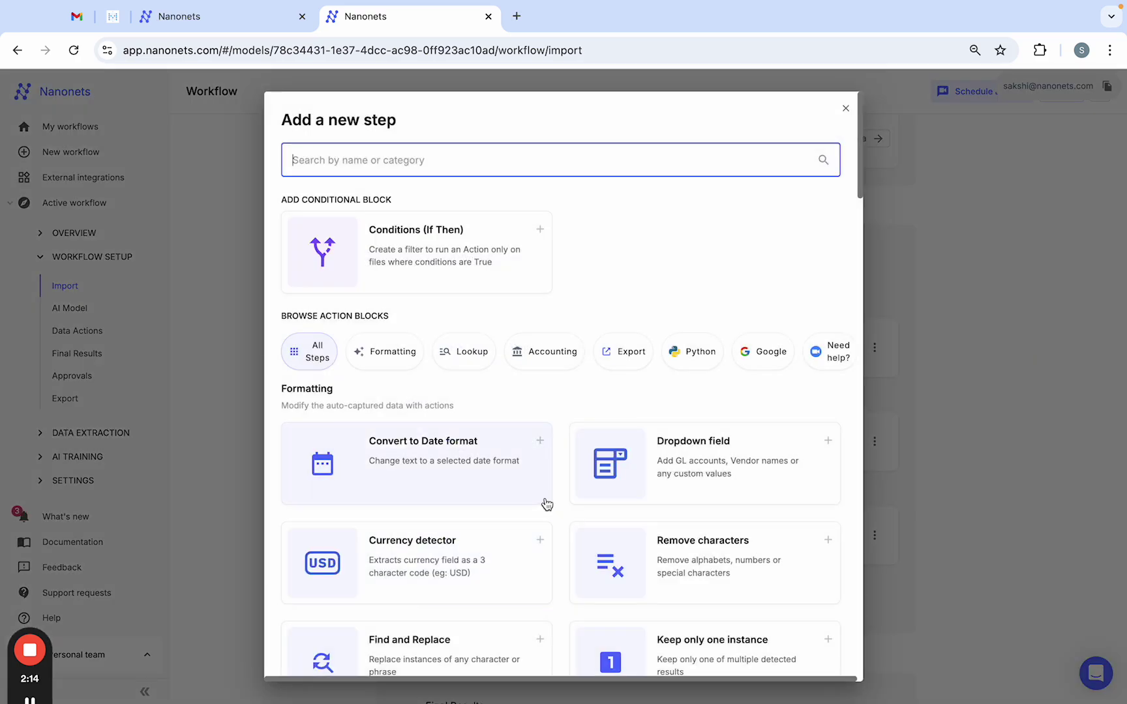
{"action": "scroll", "coordinate": [572, 444], "scroll_direction": "down", "scroll_amount": 1}
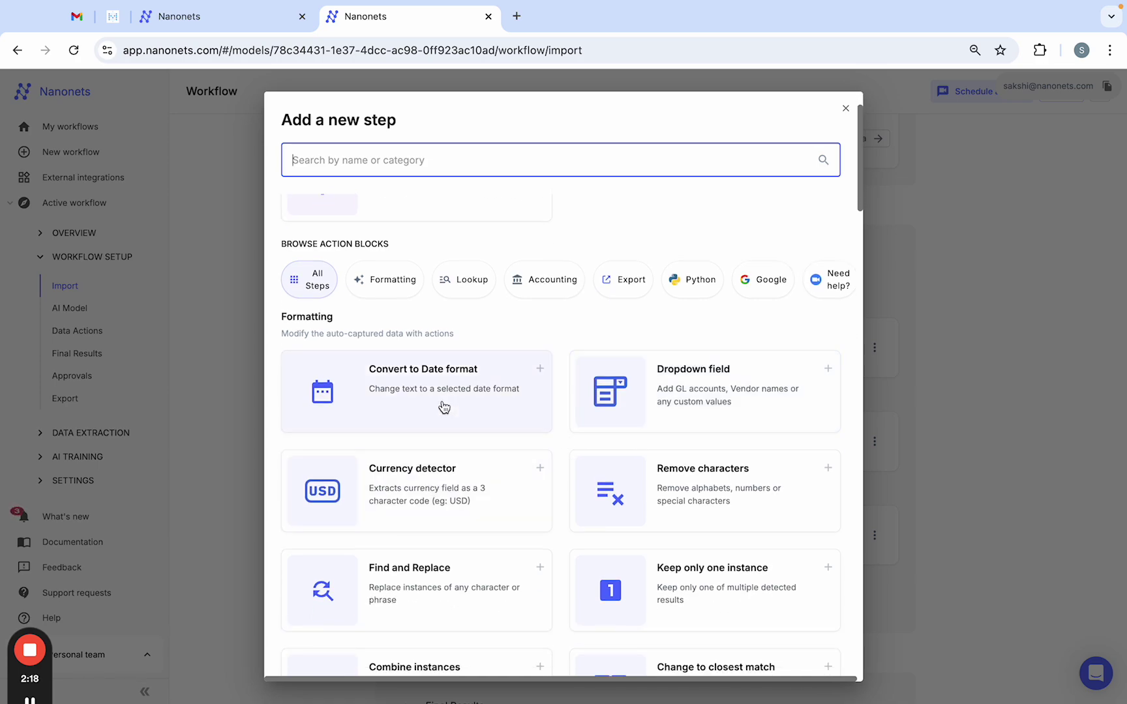
{"action": "scroll", "coordinate": [587, 476], "scroll_direction": "down", "scroll_amount": 5}
{"action": "scroll", "coordinate": [599, 486], "scroll_direction": "down", "scroll_amount": 5}
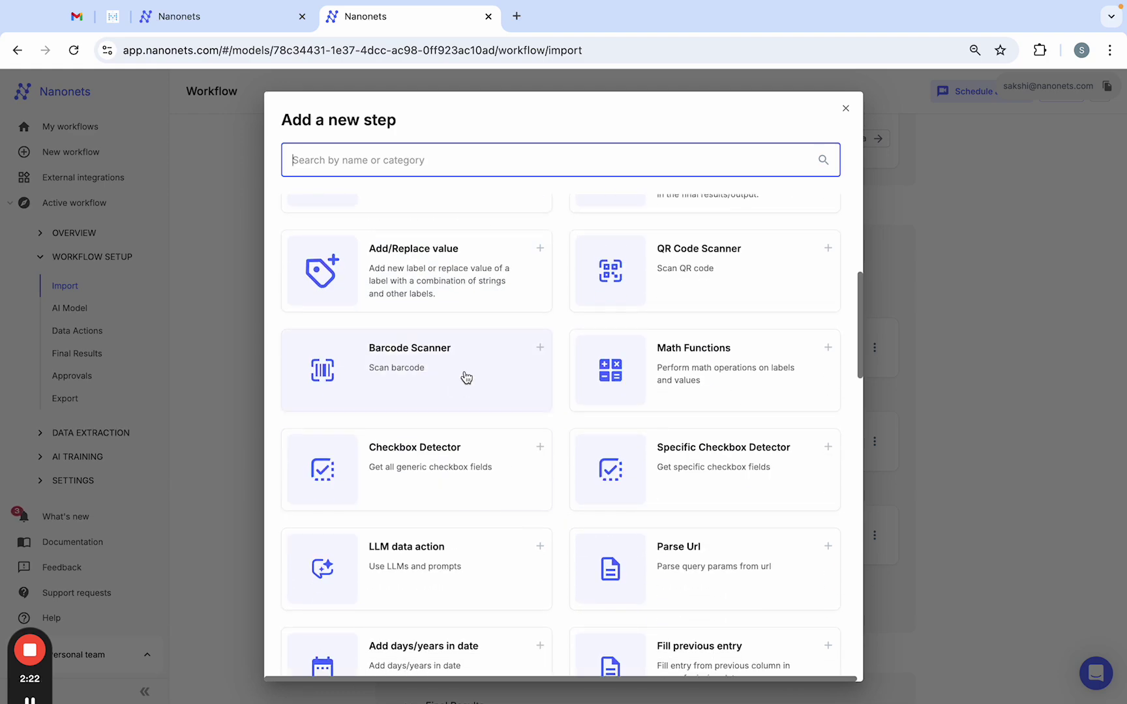
{"action": "left_click", "coordinate": [845, 109]}
{"action": "scroll", "coordinate": [676, 541], "scroll_direction": "down", "scroll_amount": 4}
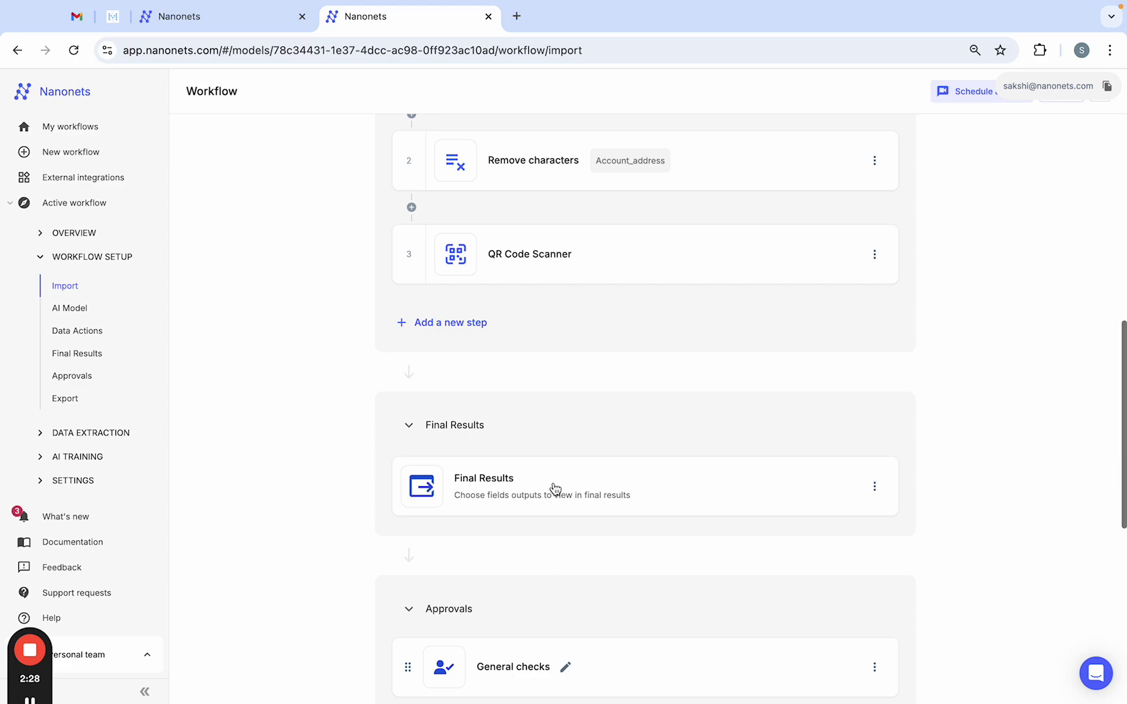
- Expand Final Results to show all field toggles, then review the Approvals and Export to Google Sheet stages
{"action": "left_click", "coordinate": [554, 489]}
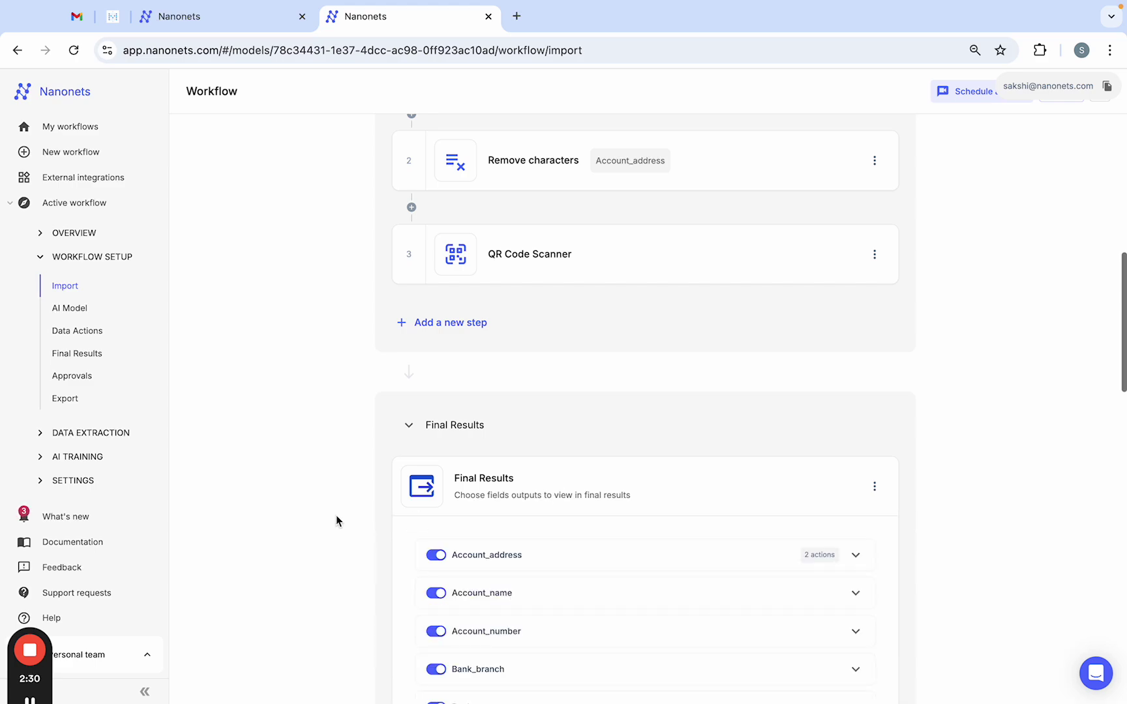
{"action": "scroll", "coordinate": [330, 648], "scroll_direction": "down", "scroll_amount": 5}
{"action": "scroll", "coordinate": [329, 648], "scroll_direction": "down", "scroll_amount": 8}
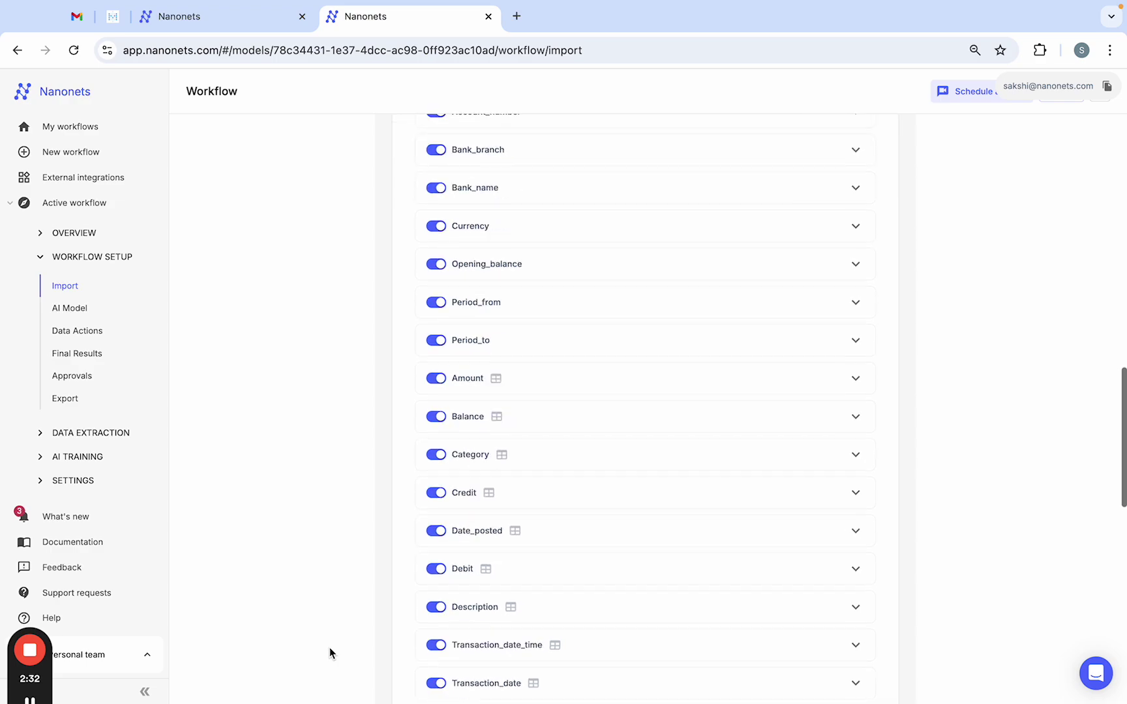
{"action": "scroll", "coordinate": [329, 648], "scroll_direction": "down", "scroll_amount": 4}
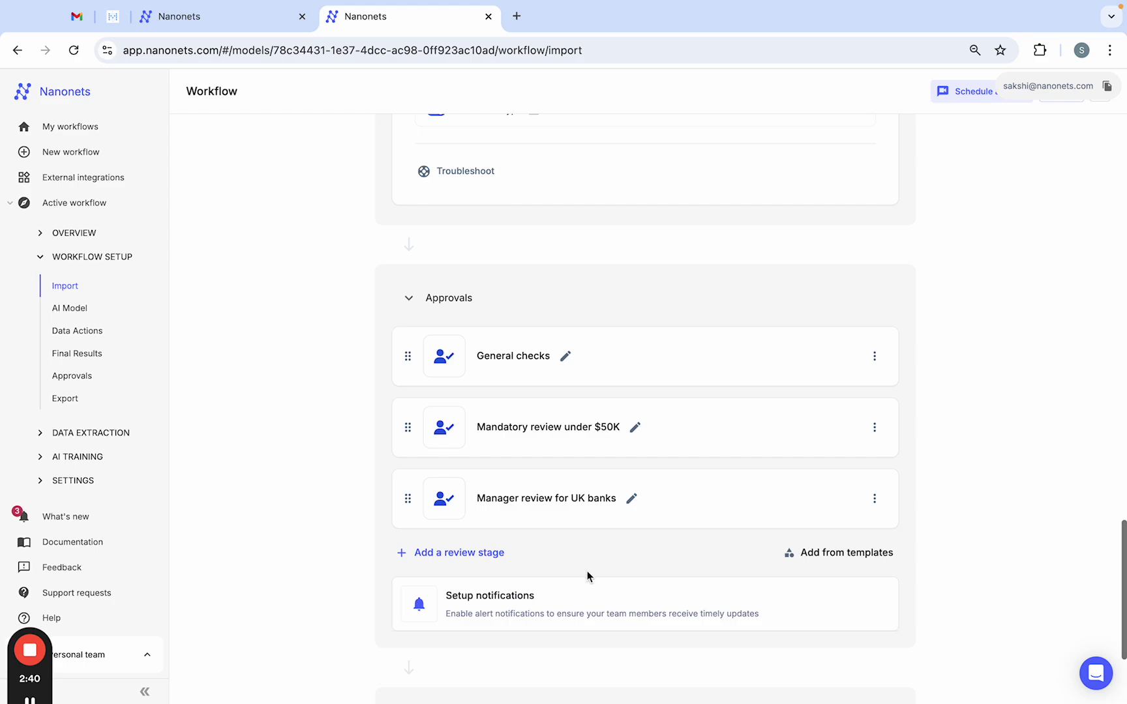
{"action": "scroll", "coordinate": [587, 571], "scroll_direction": "down", "scroll_amount": 3}
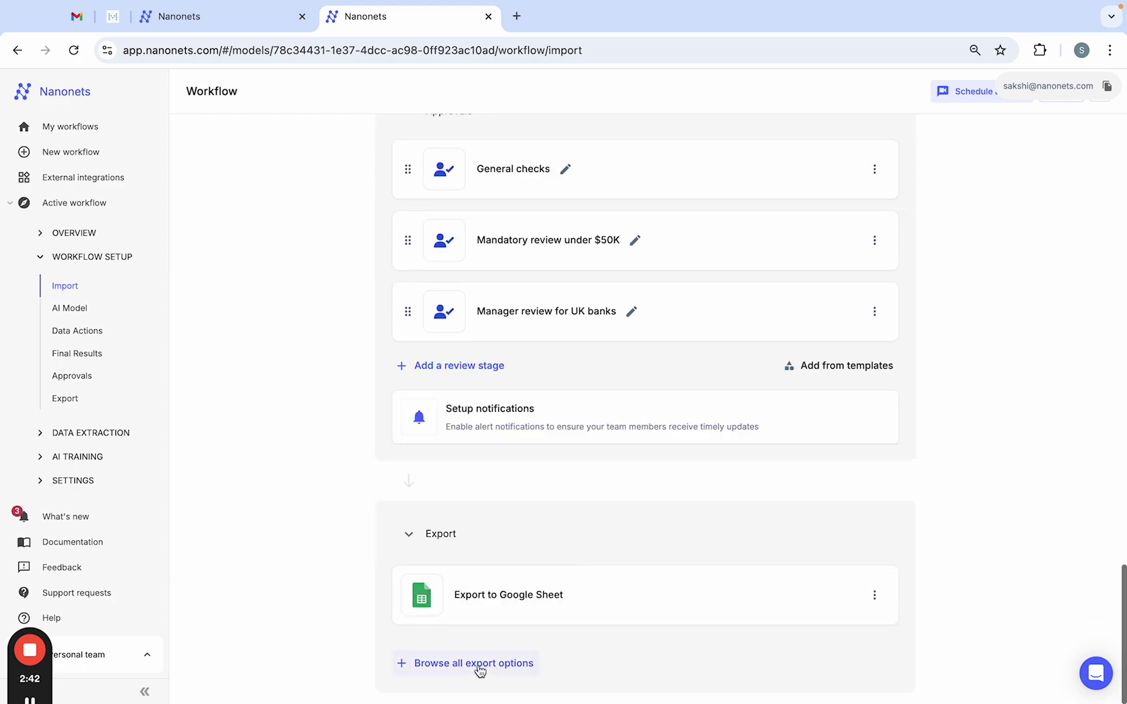
- Review the available export destinations, then return to the Extract Data list of five statements
{"action": "left_click", "coordinate": [480, 670]}
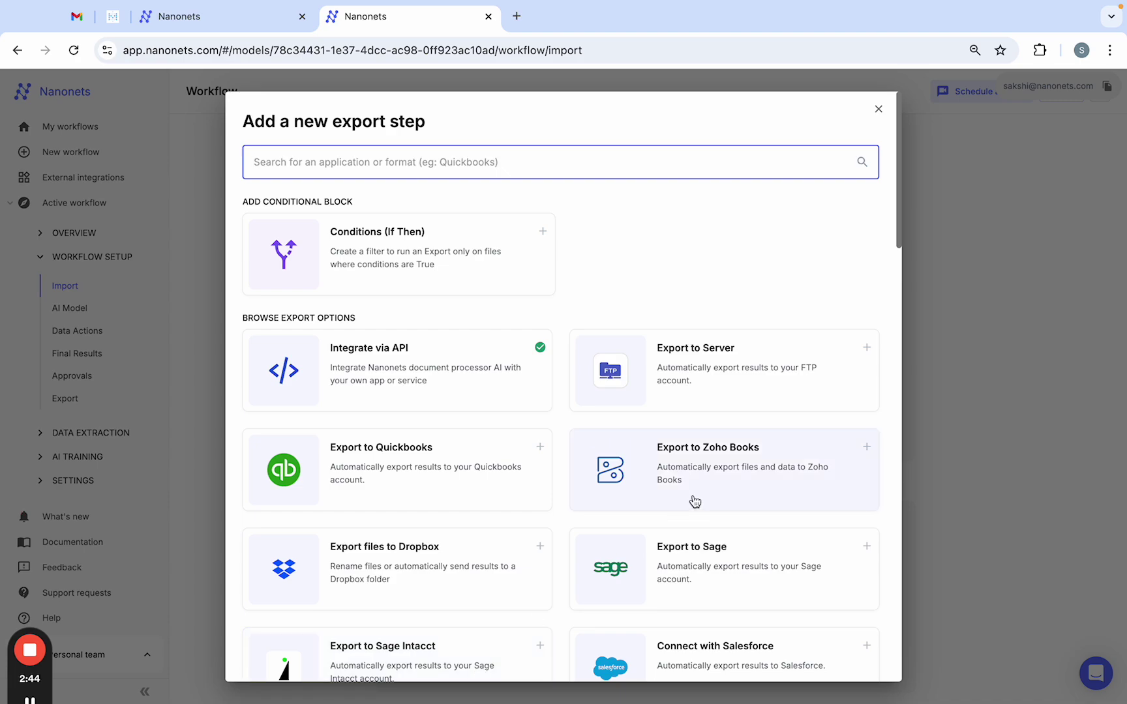
{"action": "scroll", "coordinate": [710, 445], "scroll_direction": "down", "scroll_amount": 1}
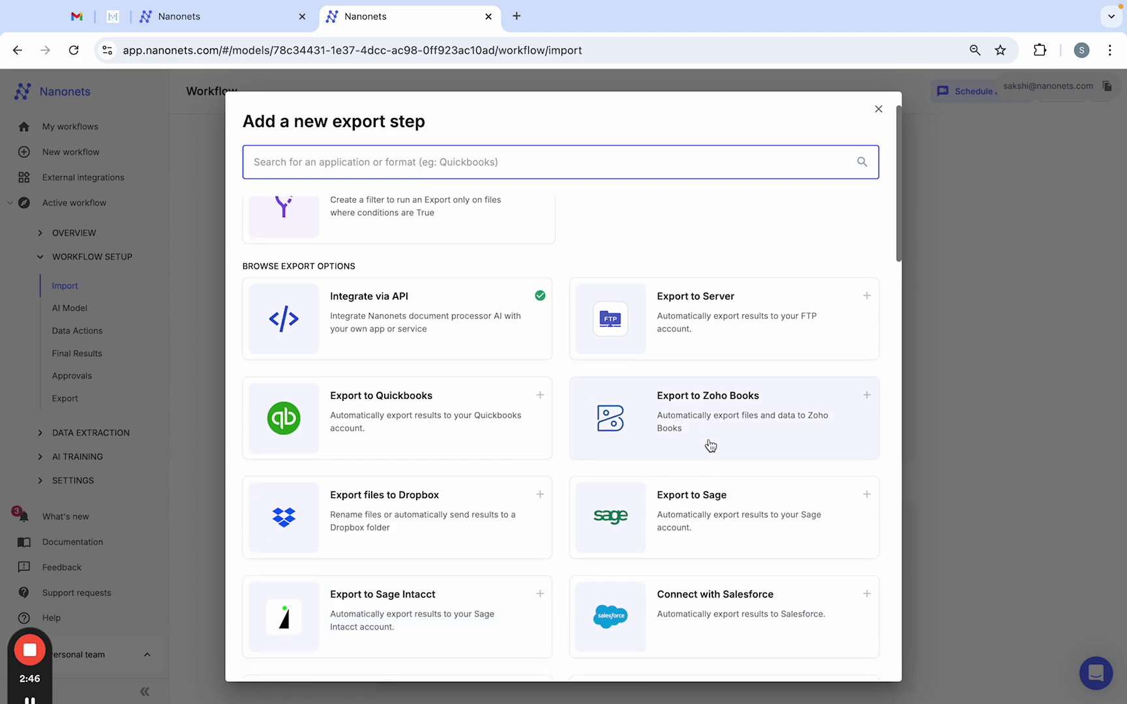
{"action": "scroll", "coordinate": [710, 446], "scroll_direction": "down", "scroll_amount": 2}
{"action": "scroll", "coordinate": [813, 252], "scroll_direction": "down", "scroll_amount": 2}
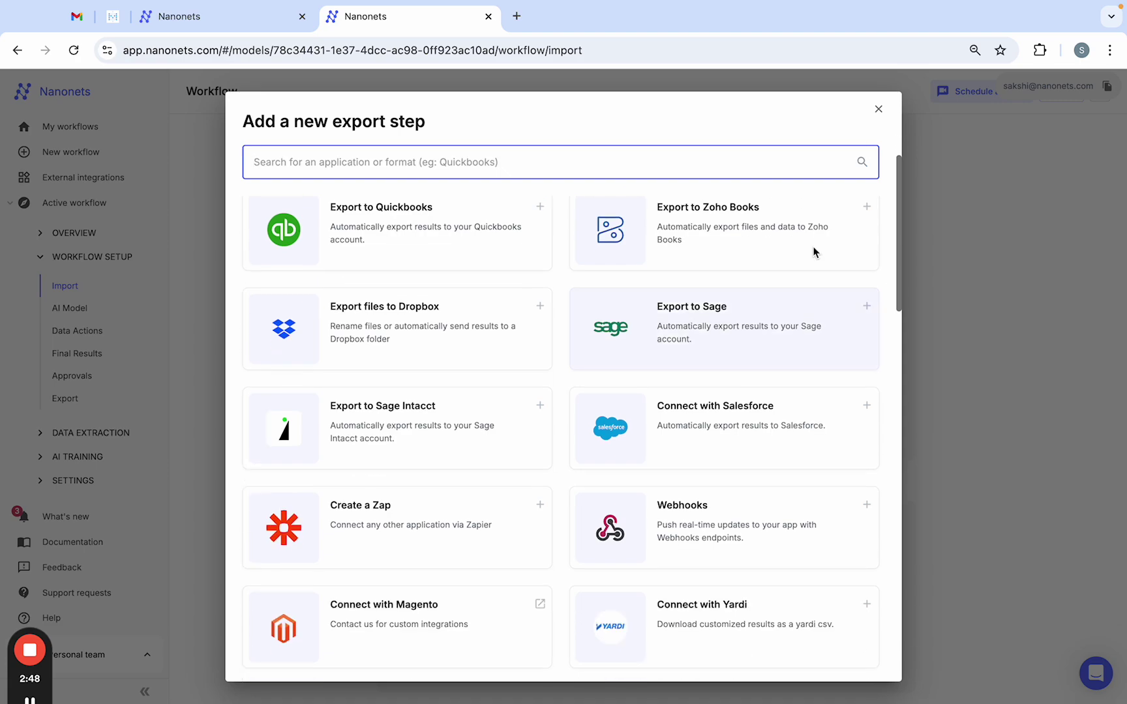
{"action": "left_click", "coordinate": [878, 110]}
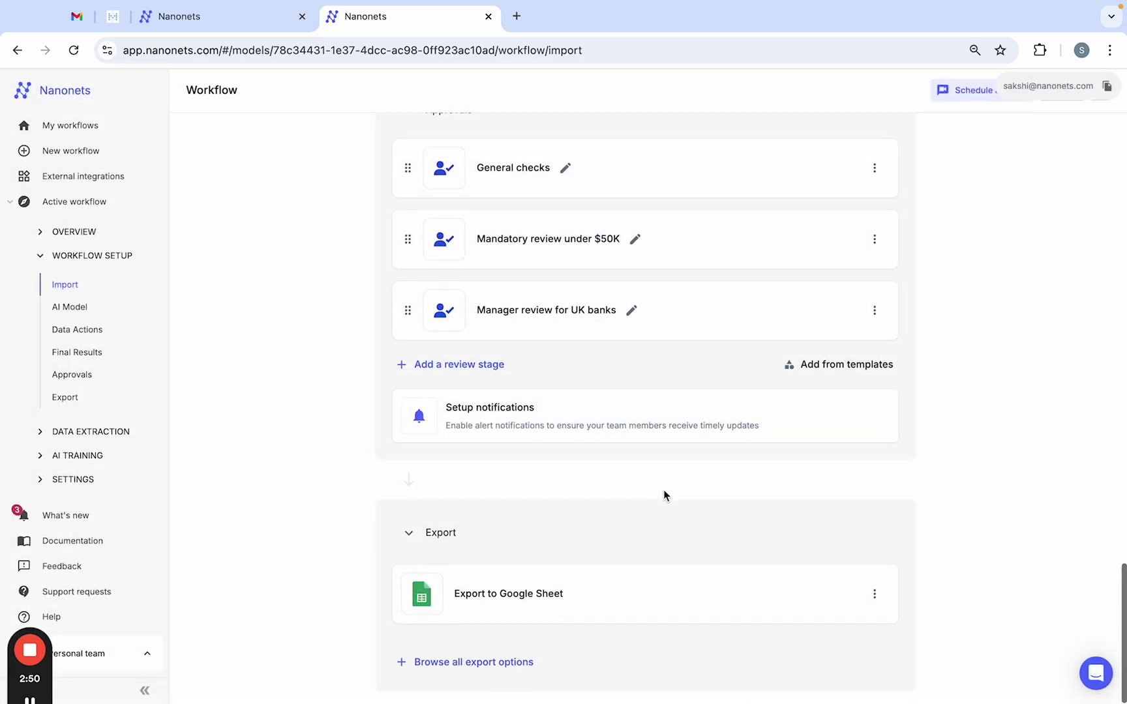
{"action": "left_click", "coordinate": [84, 434]}
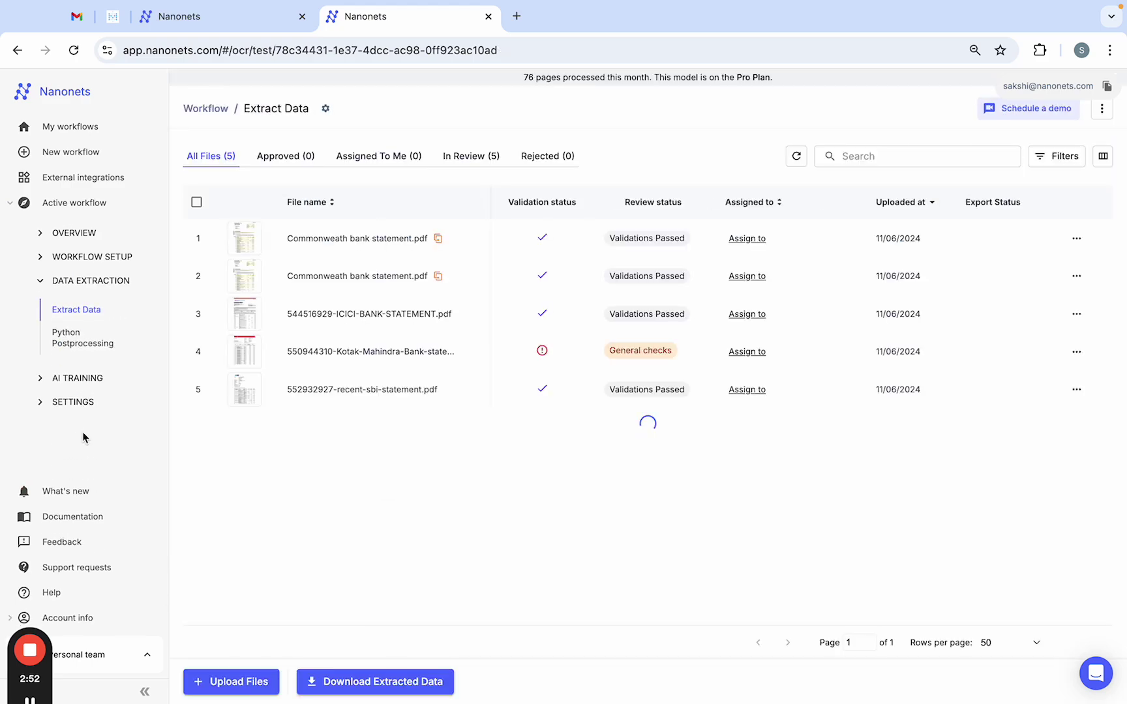